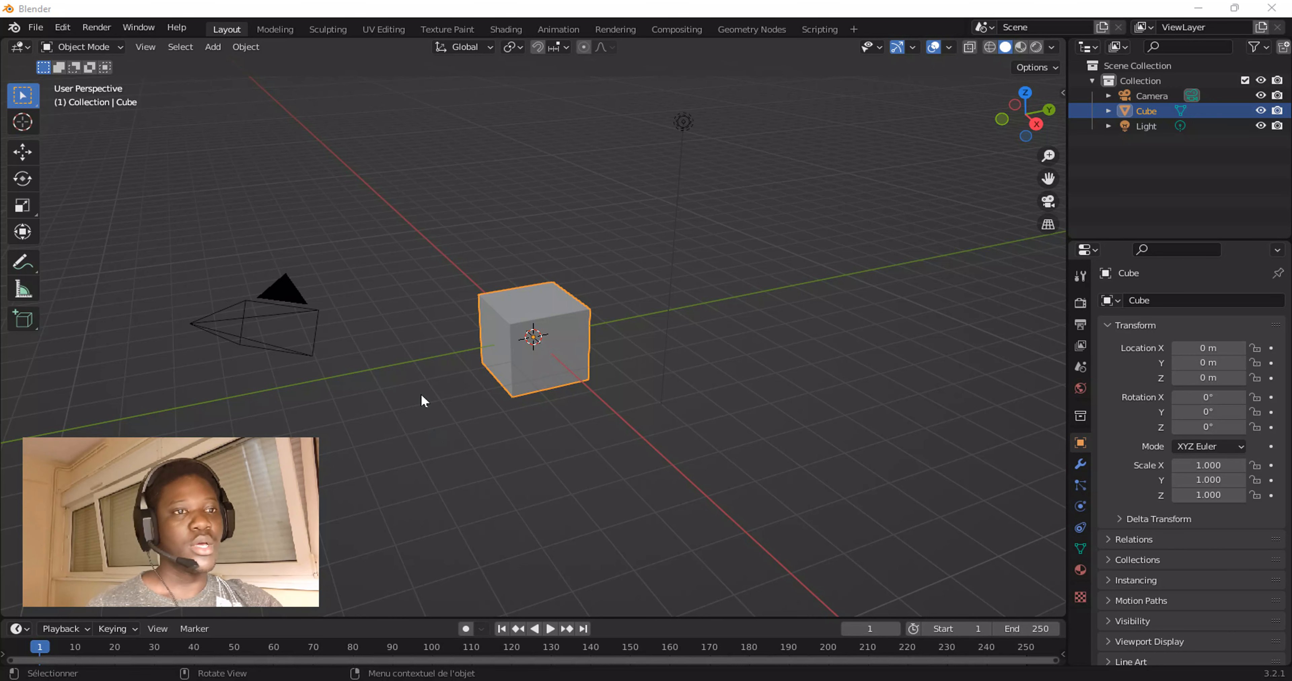
Switch to the Geometry Nodes workspace and create a new geometry node tree for the cube.
click(732, 29)
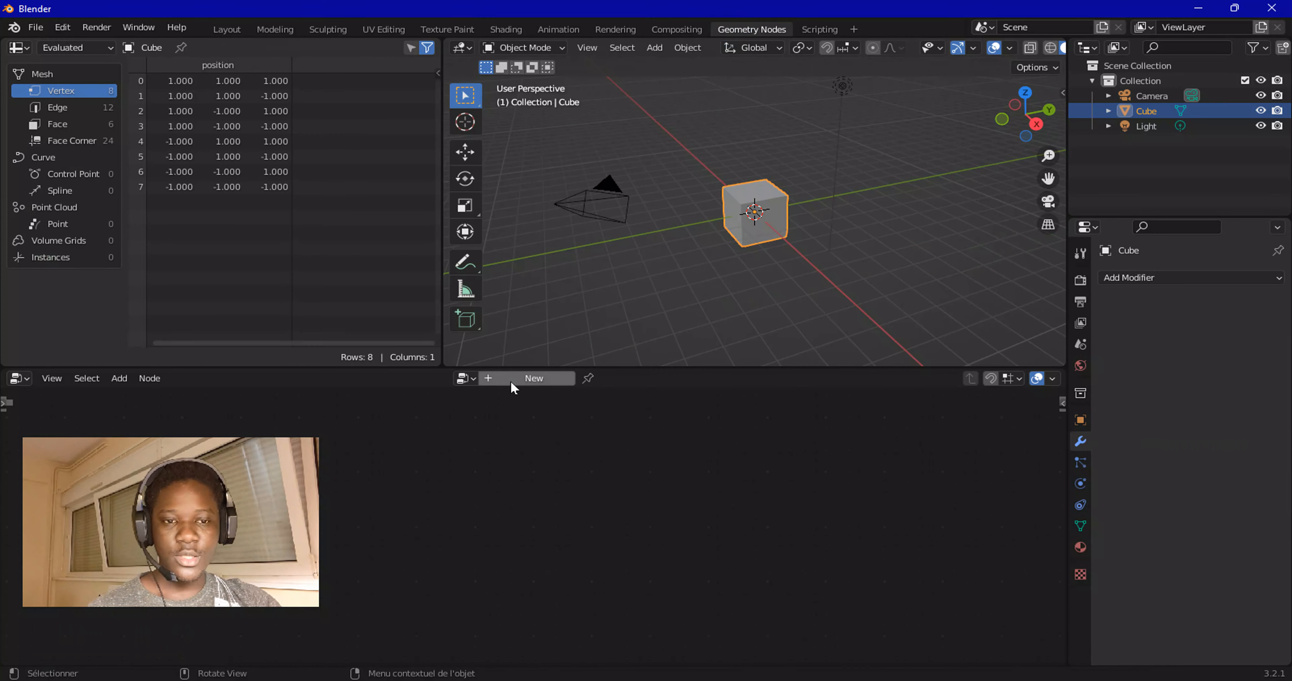
click(512, 383)
middle_drag(539, 476, 684, 446)
scroll(647, 453, up, 7)
Add an Accumulate Field node between the Group Input and Group Output nodes.
click(119, 380)
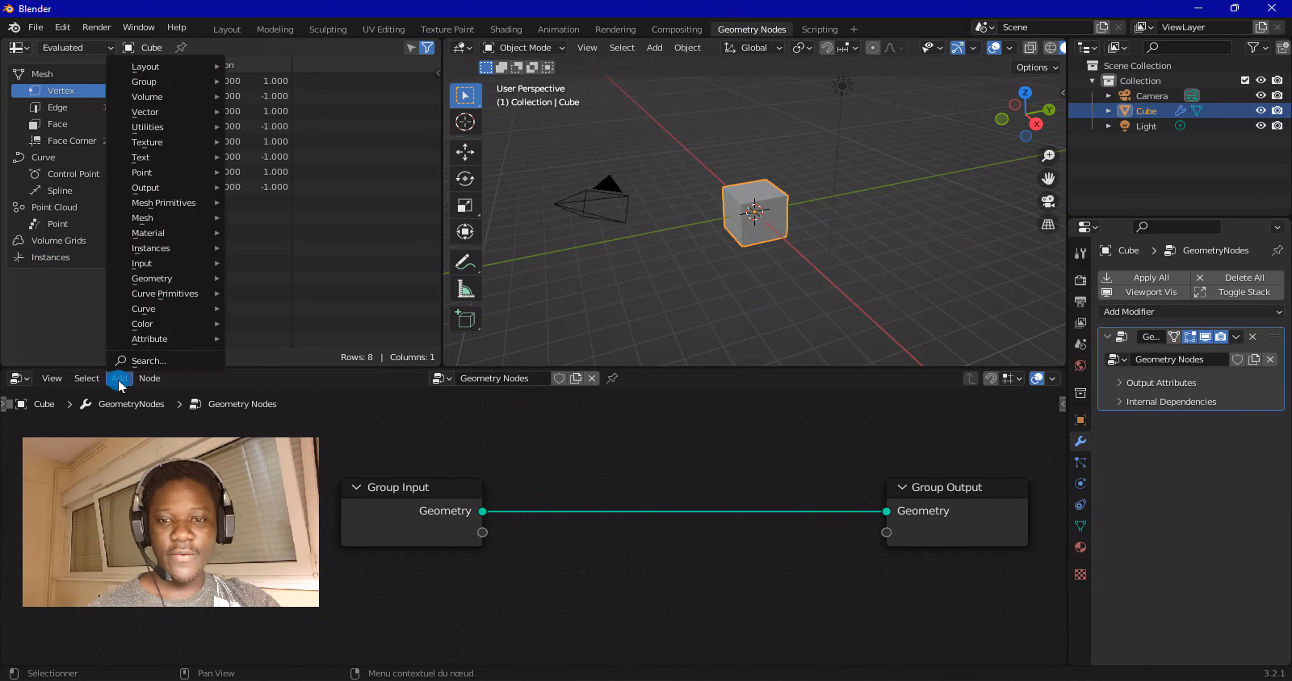
mouse_move(166, 127)
click(311, 175)
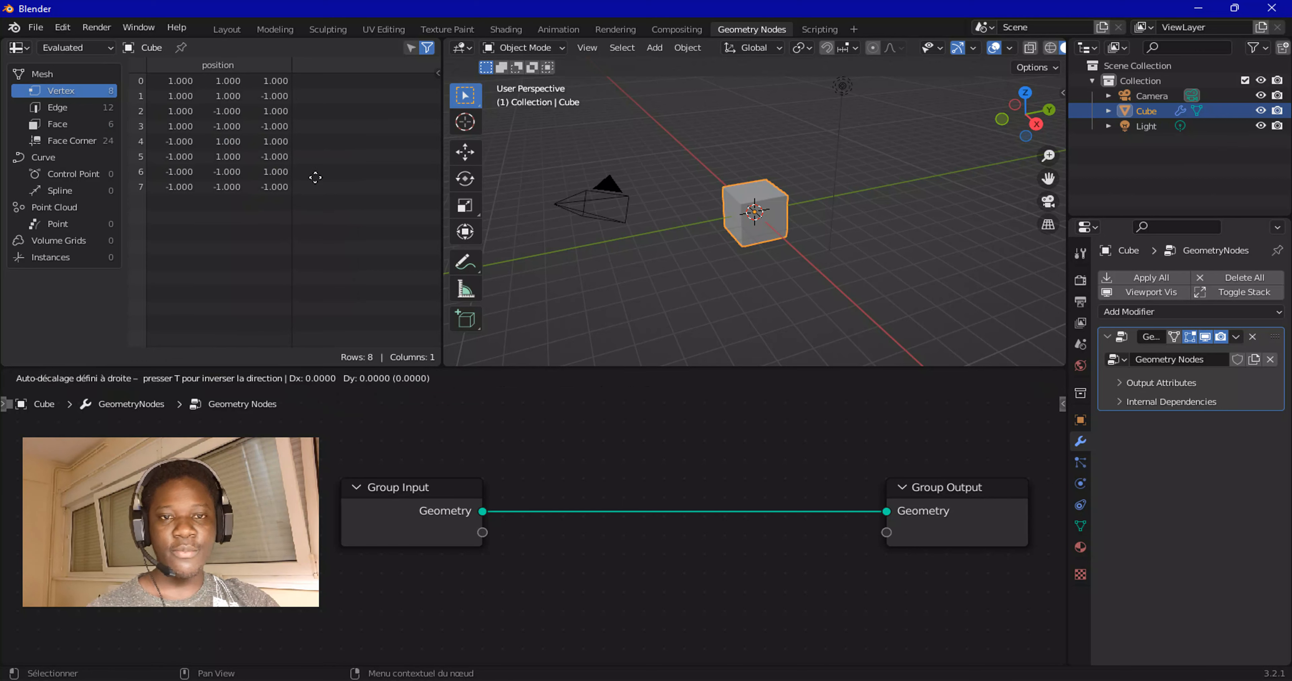
click(584, 408)
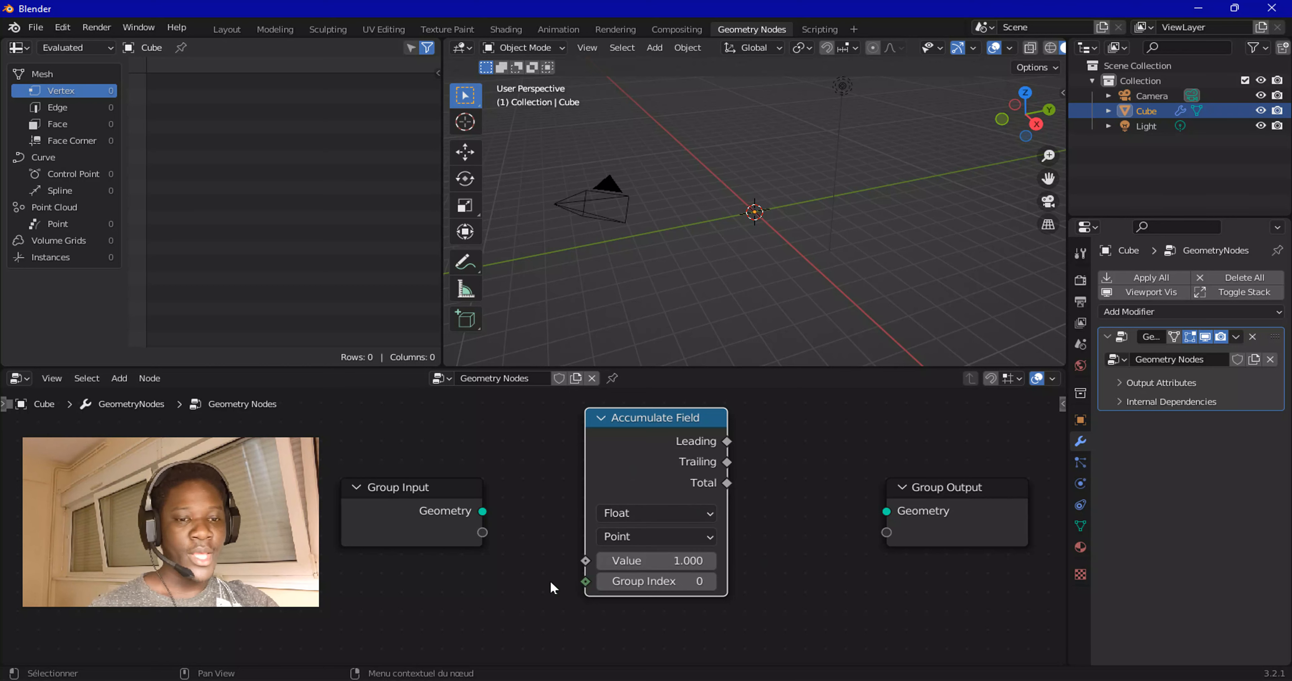
scroll(543, 581, up, 2)
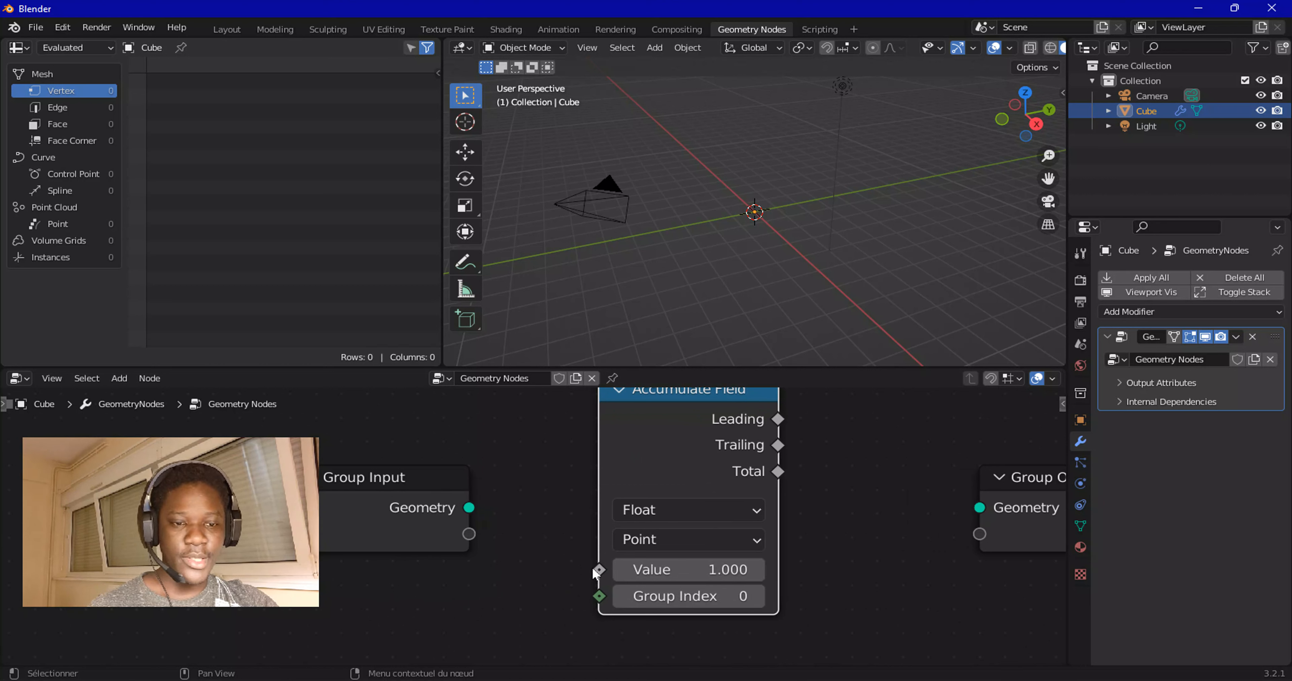
mouse_move(592, 570)
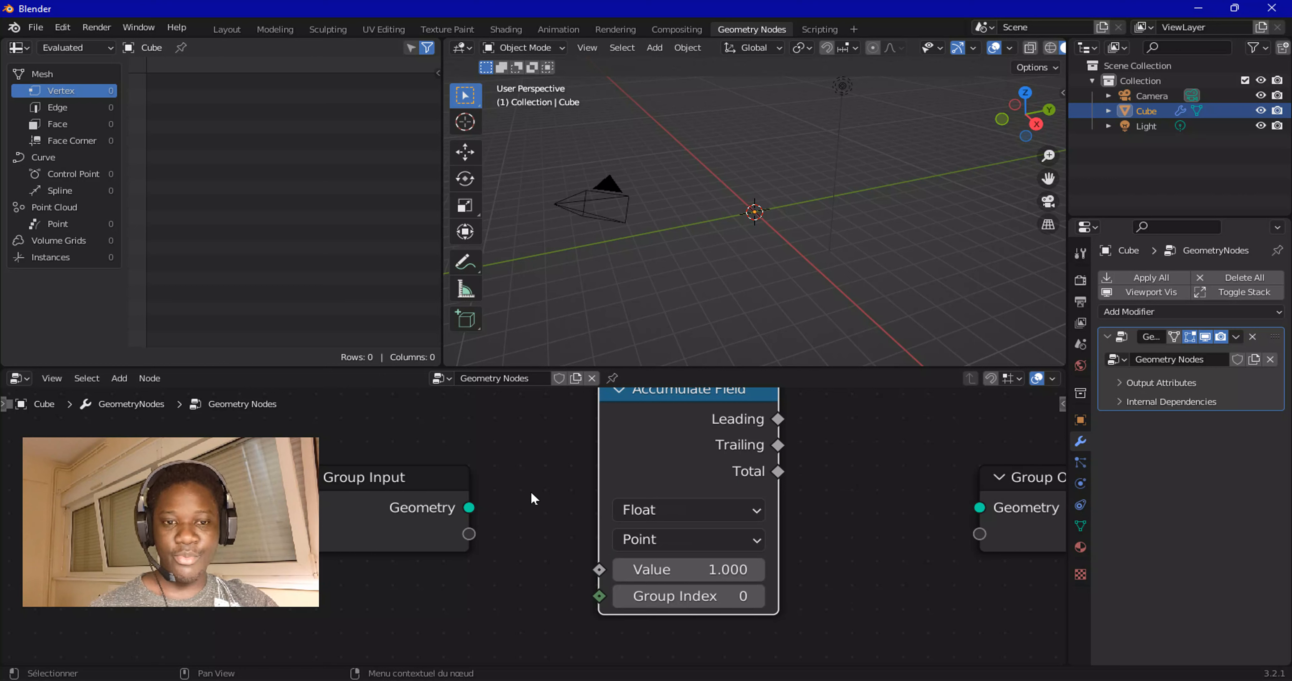
scroll(530, 492, down, 2)
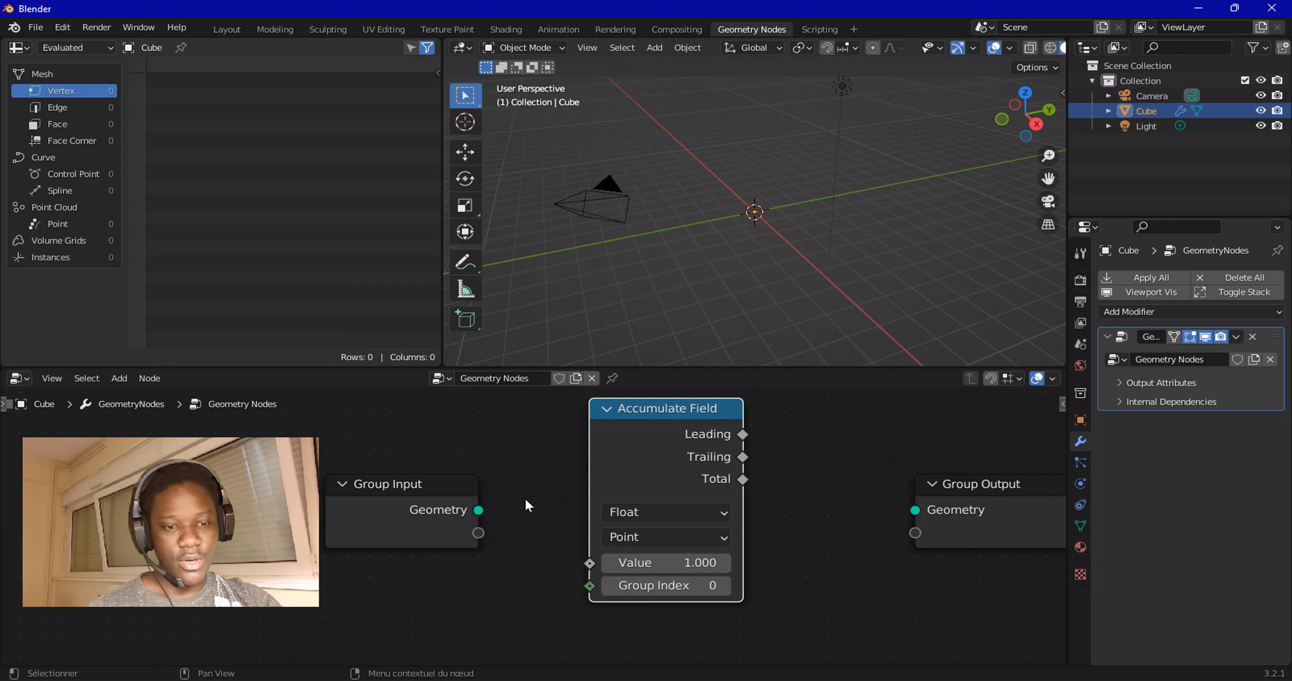
Set the Accumulate Field node's Value to 2, then 5 and finally 6.
click(641, 571)
text(2)
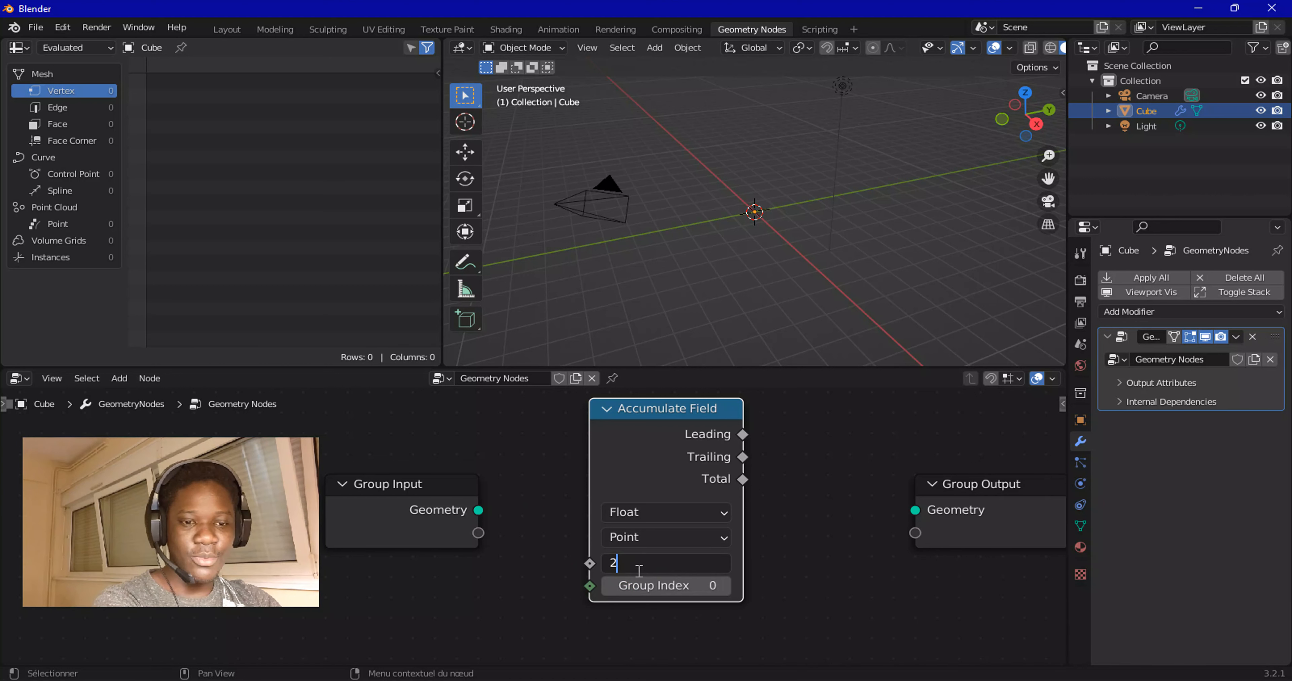
key(Return)
click(695, 563)
text(5)
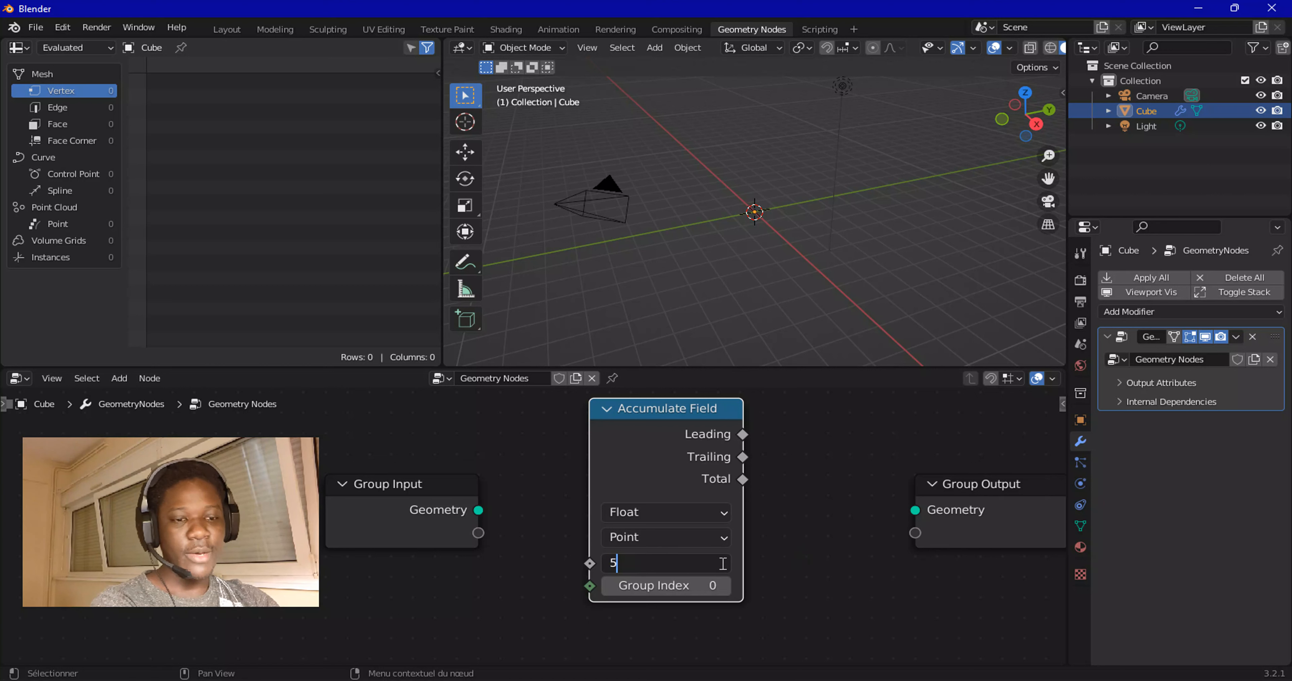
key(Return)
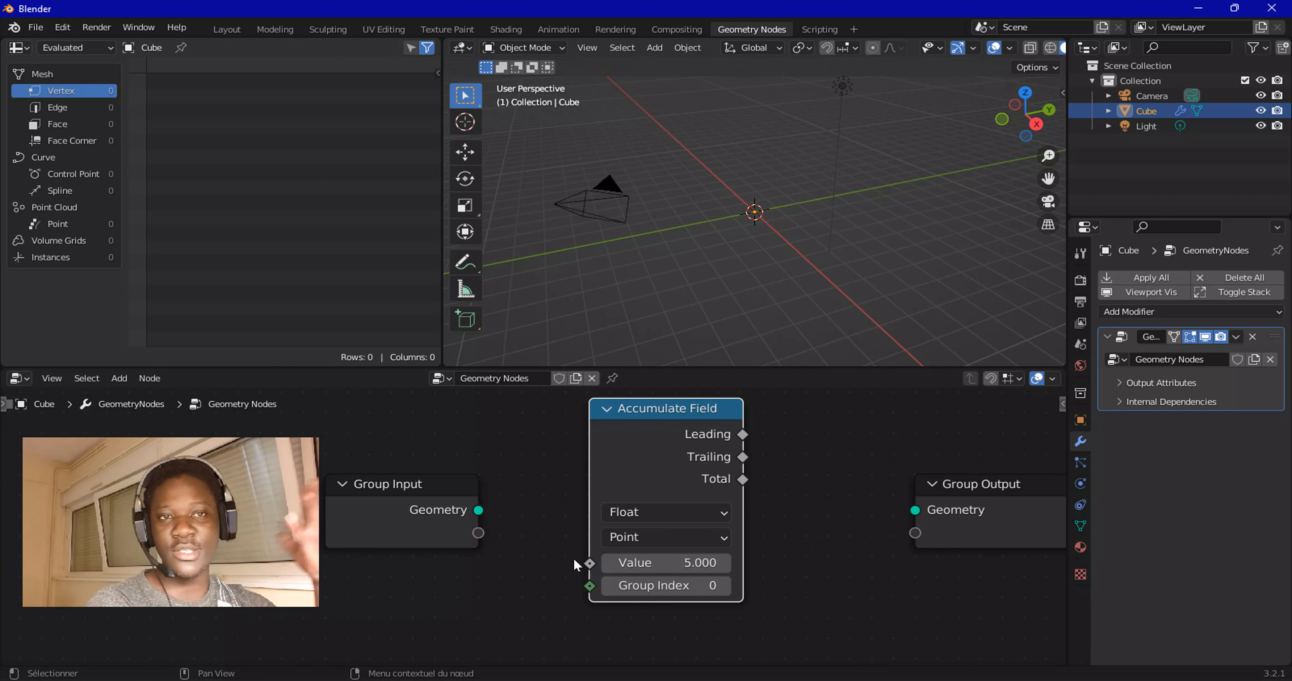
click(629, 561)
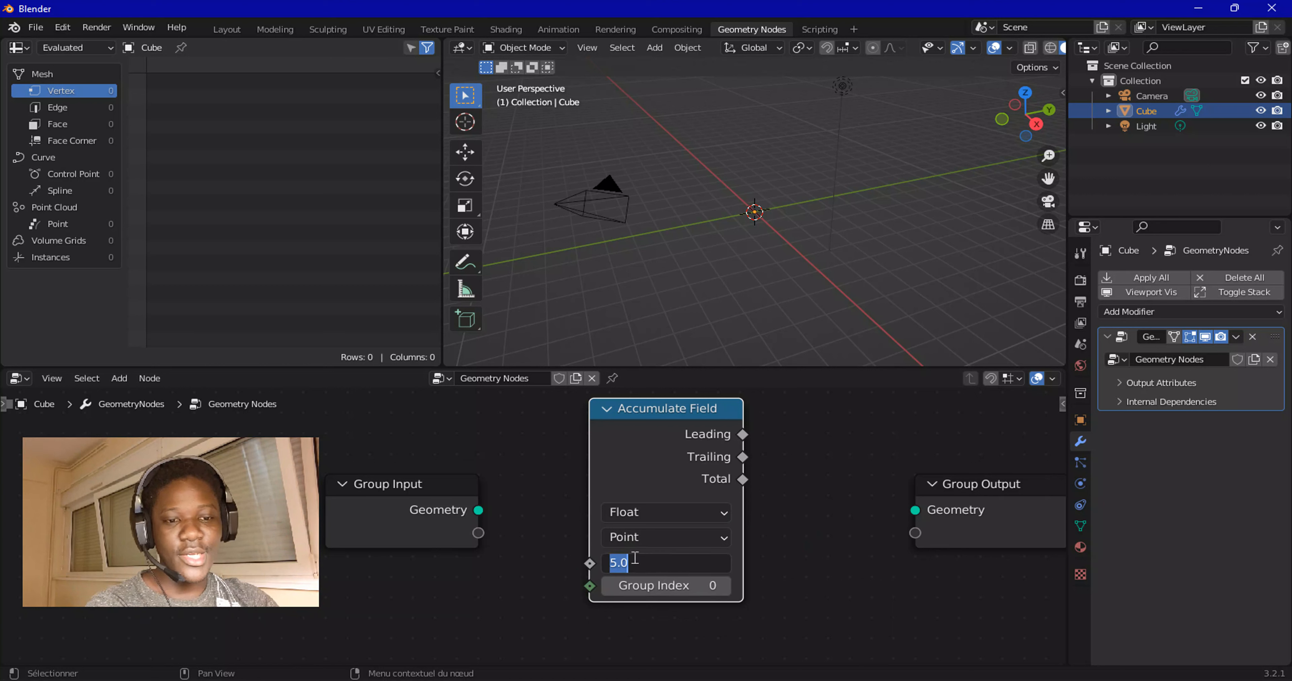
text(6)
key(Return)
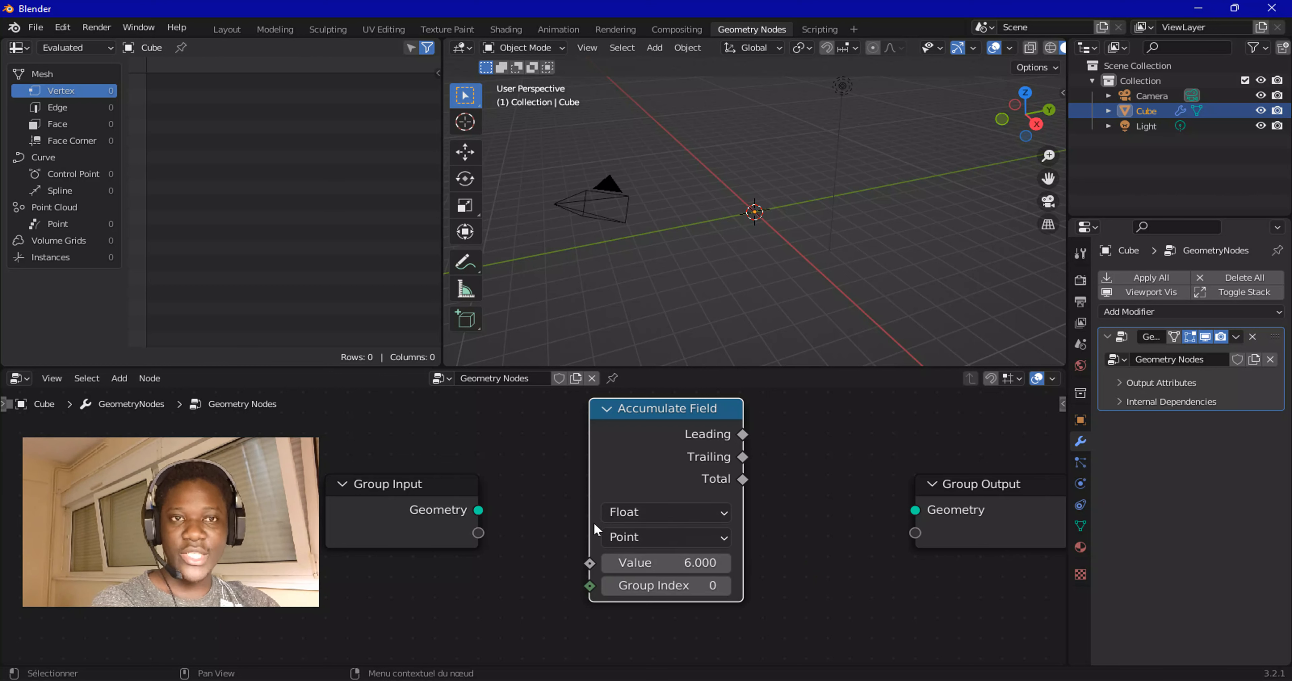
Delete the Accumulate Field node from the node tree.
scroll(551, 482, down, 1)
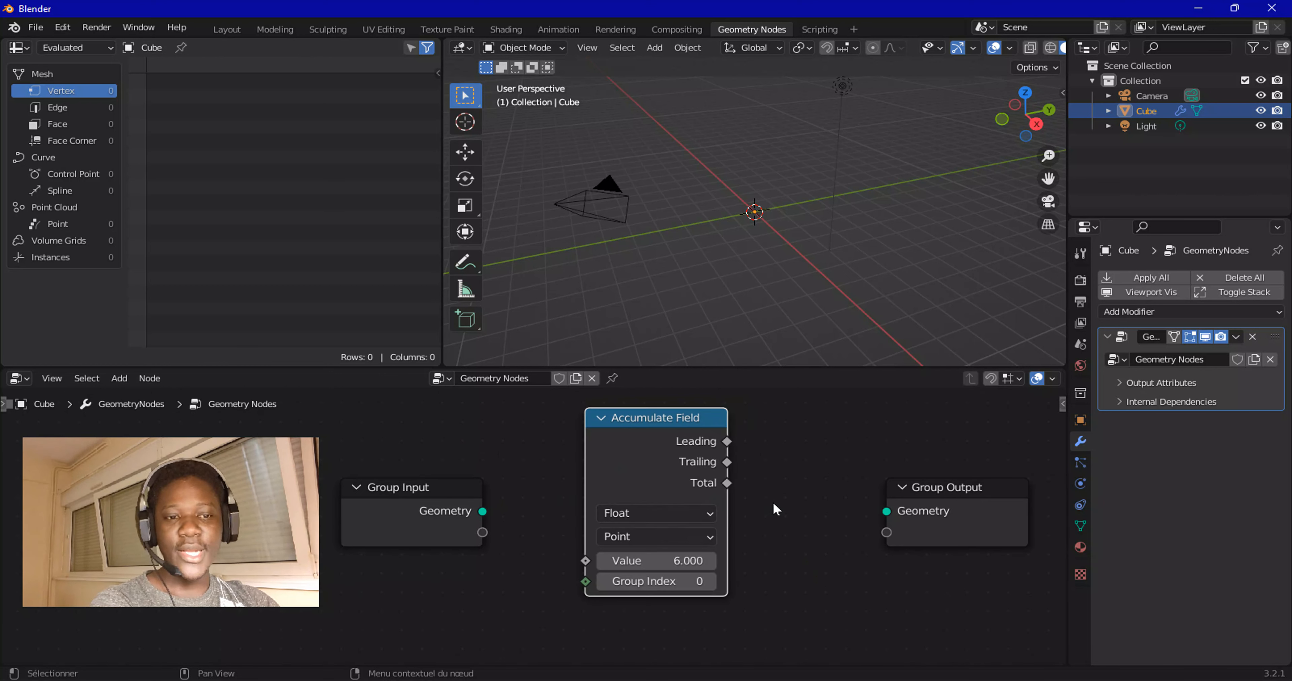
scroll(773, 502, down, 1)
middle_drag(772, 502, 759, 492)
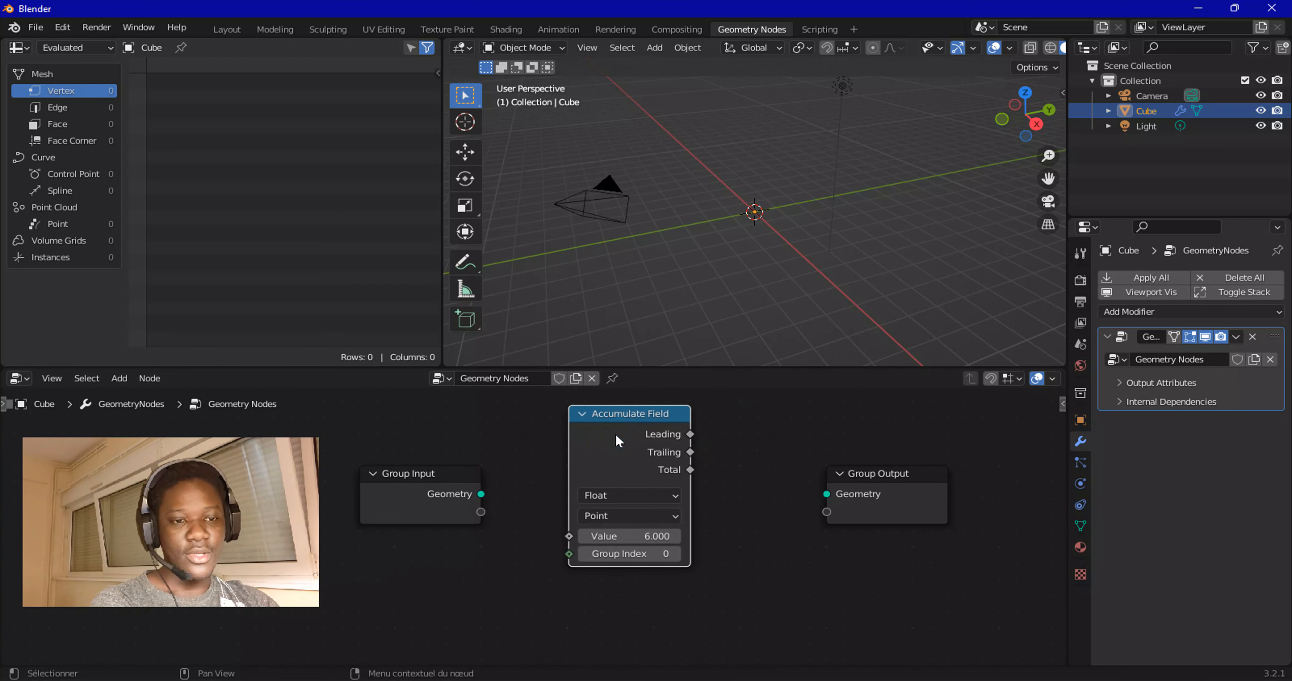
key(x)
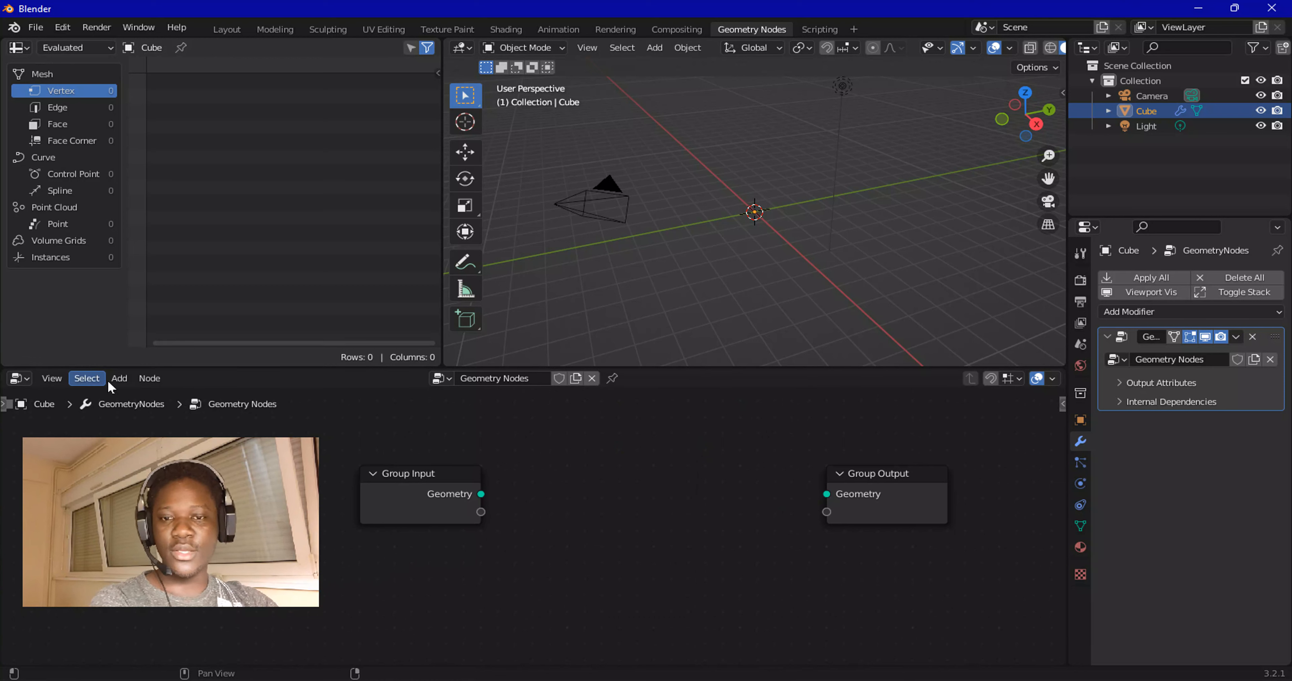
Add a Transform geometry node just before the Group Output node.
click(119, 378)
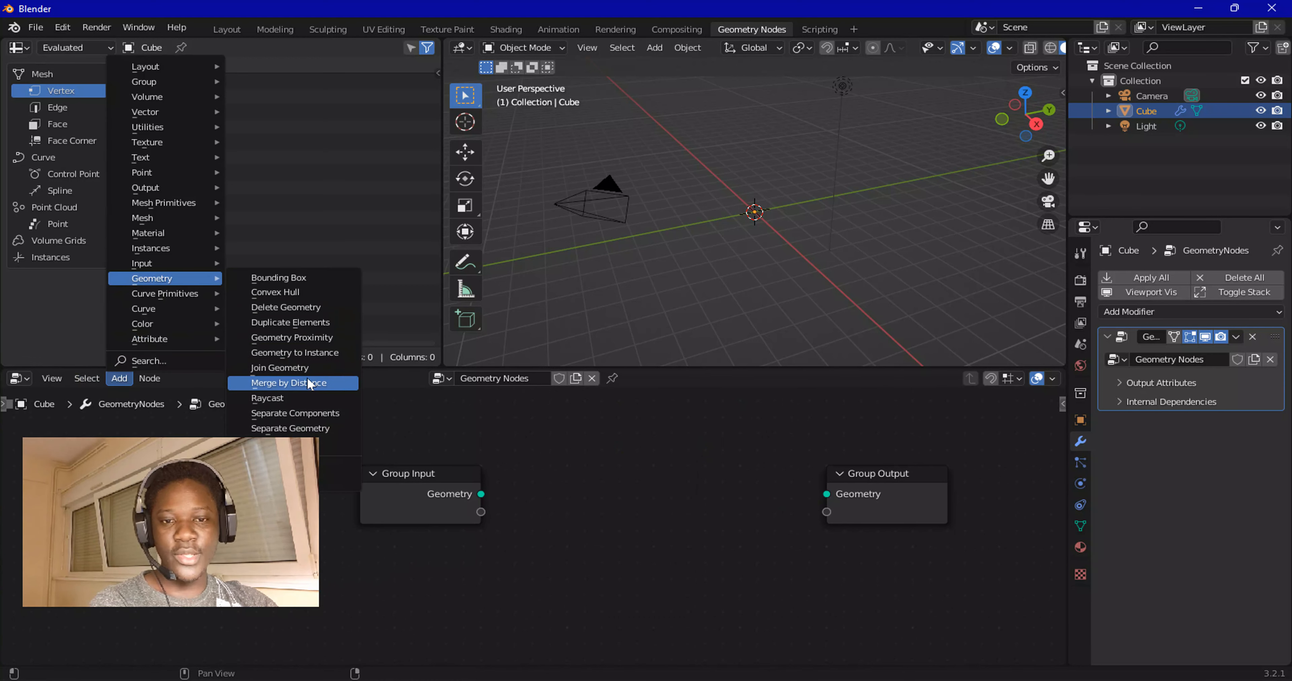
drag(253, 489, 371, 110)
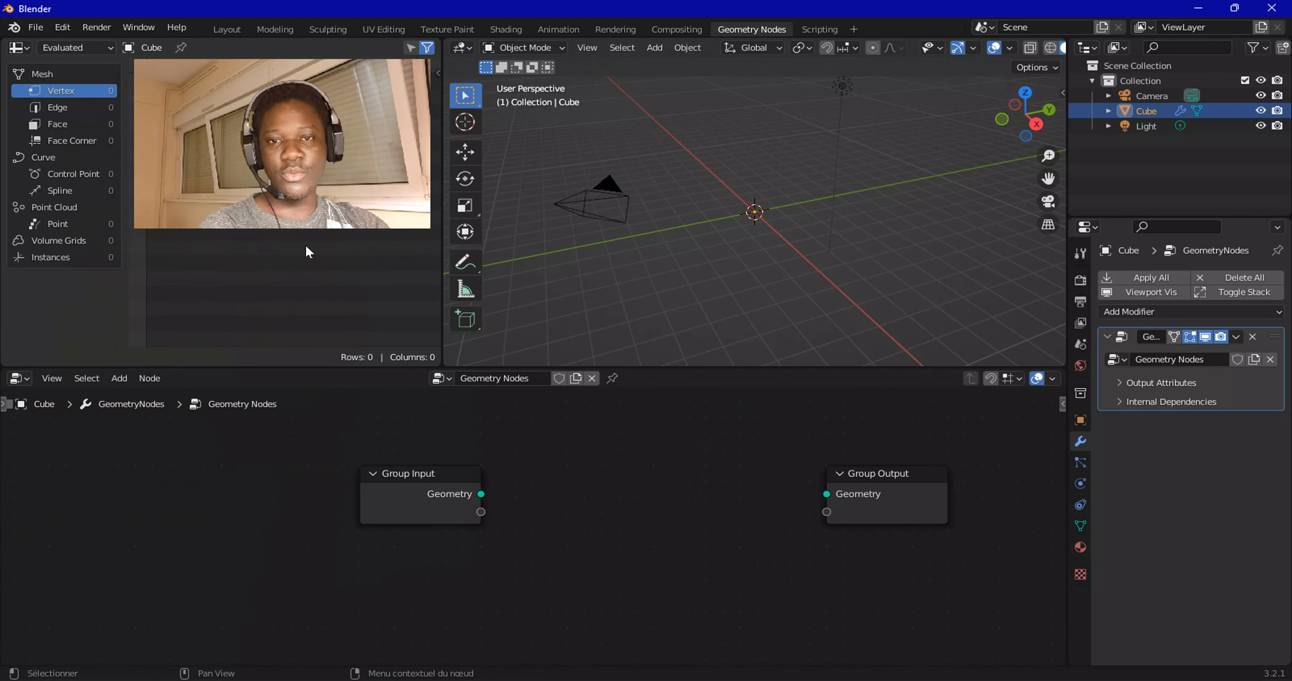
click(124, 381)
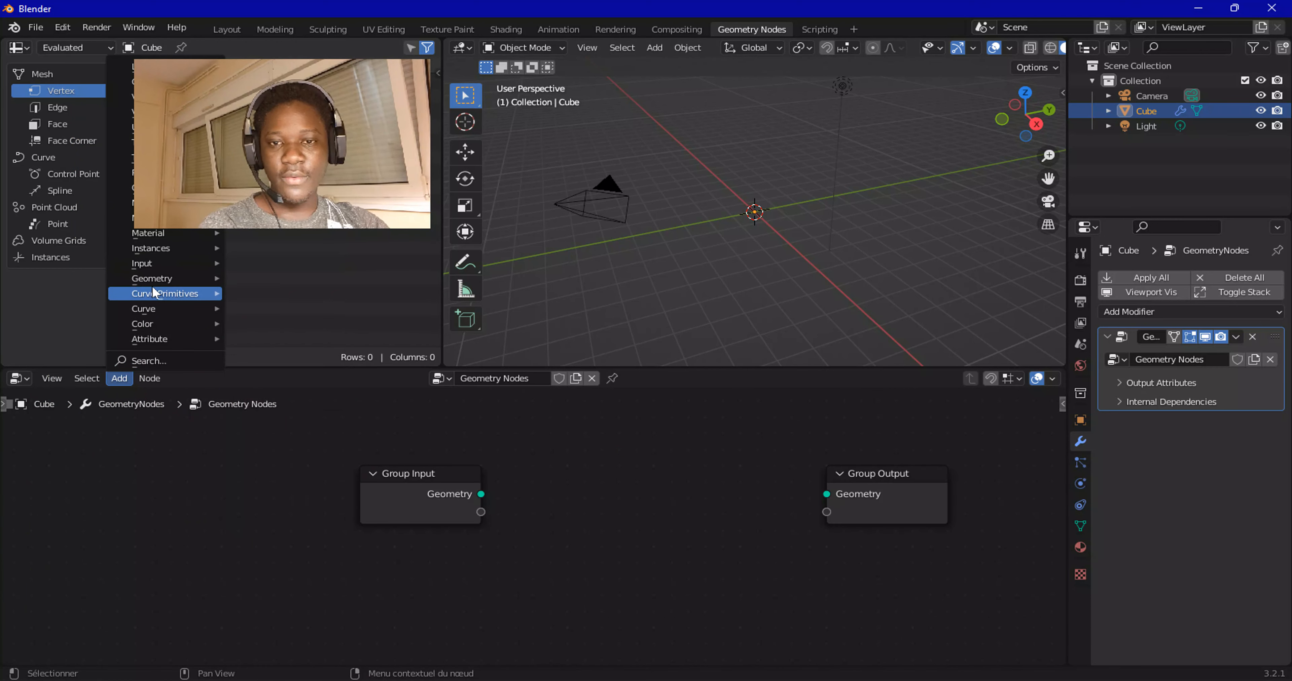
mouse_move(142, 286)
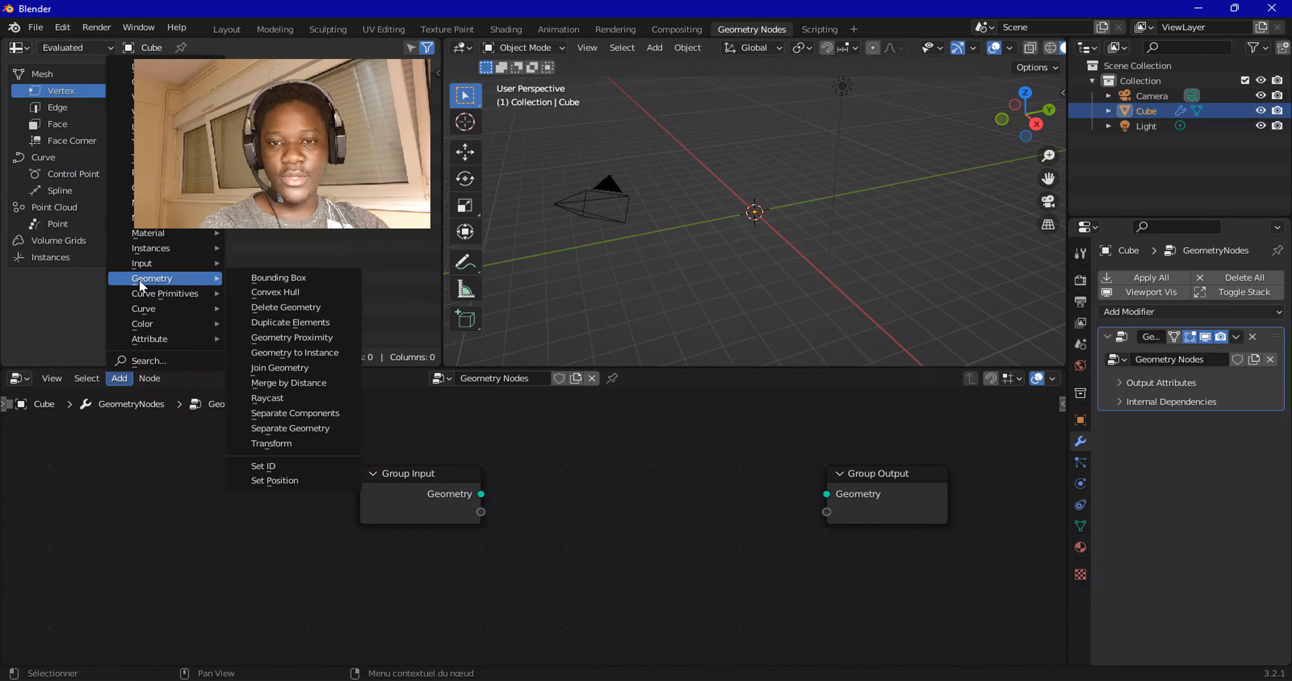
click(300, 444)
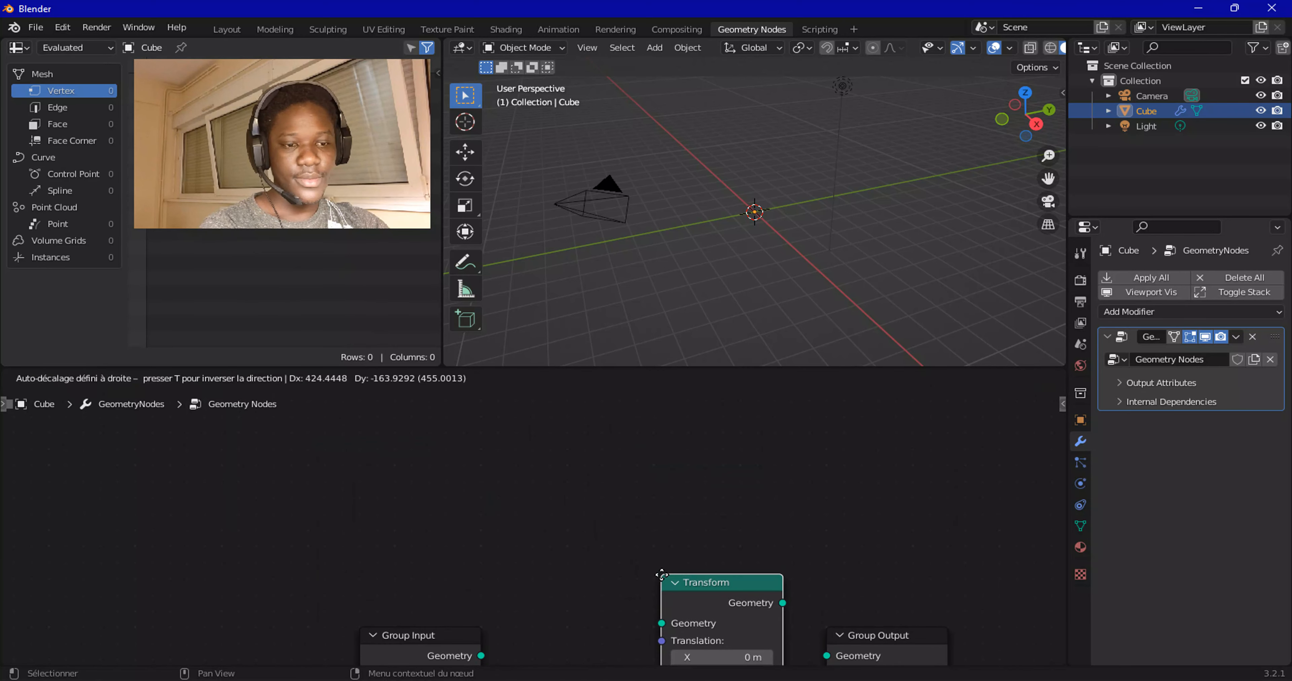
click(673, 601)
middle_drag(489, 587, 473, 439)
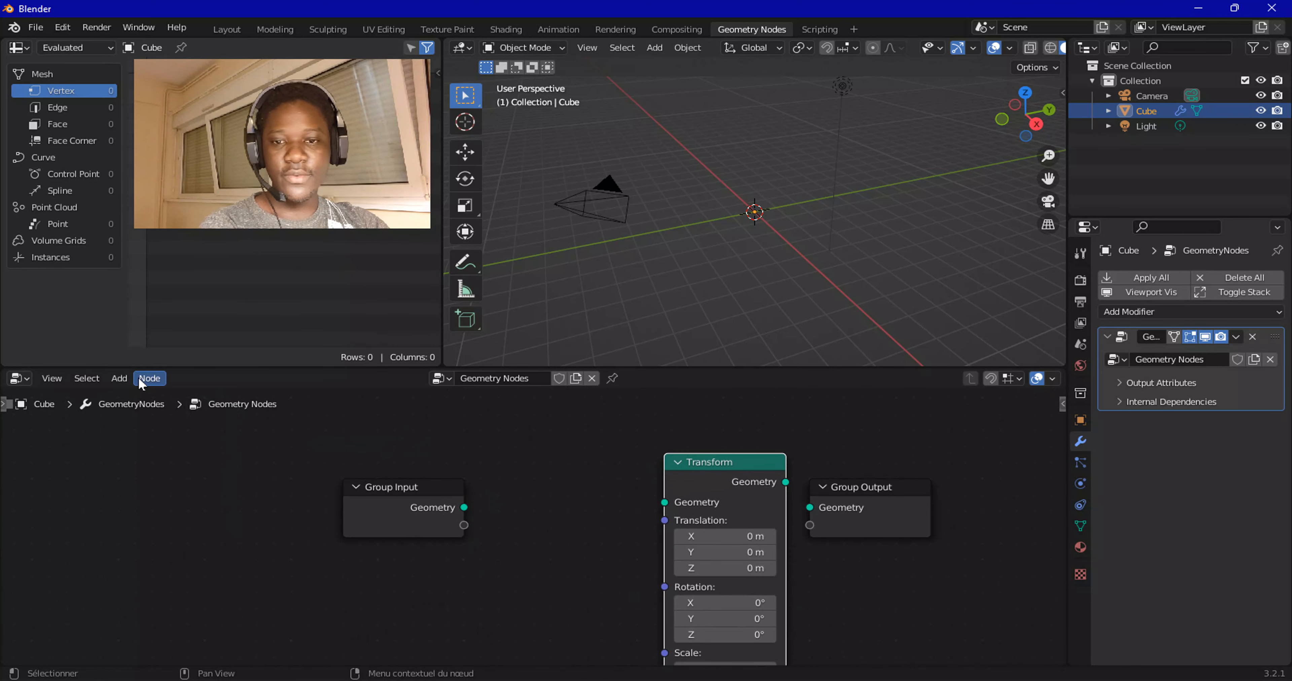
Add a Set Position node and place it between the Group Input and Transform nodes without linking it.
click(125, 380)
mouse_move(166, 279)
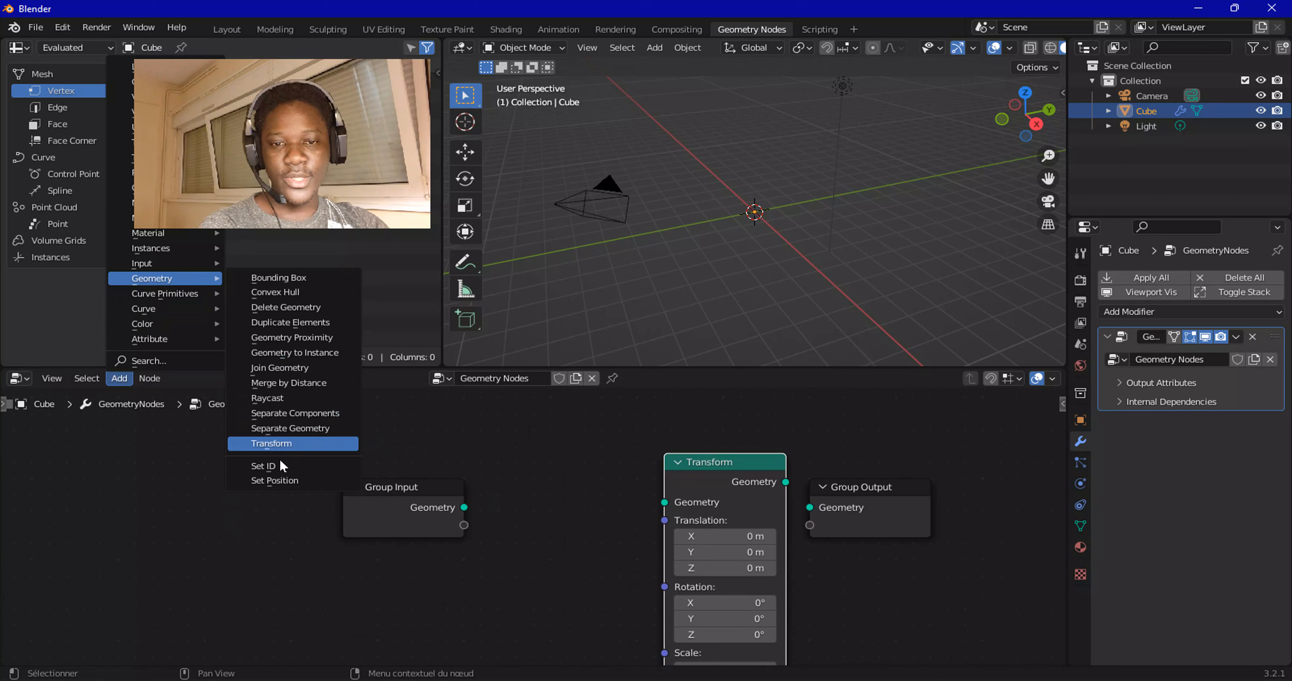
click(284, 483)
click(527, 447)
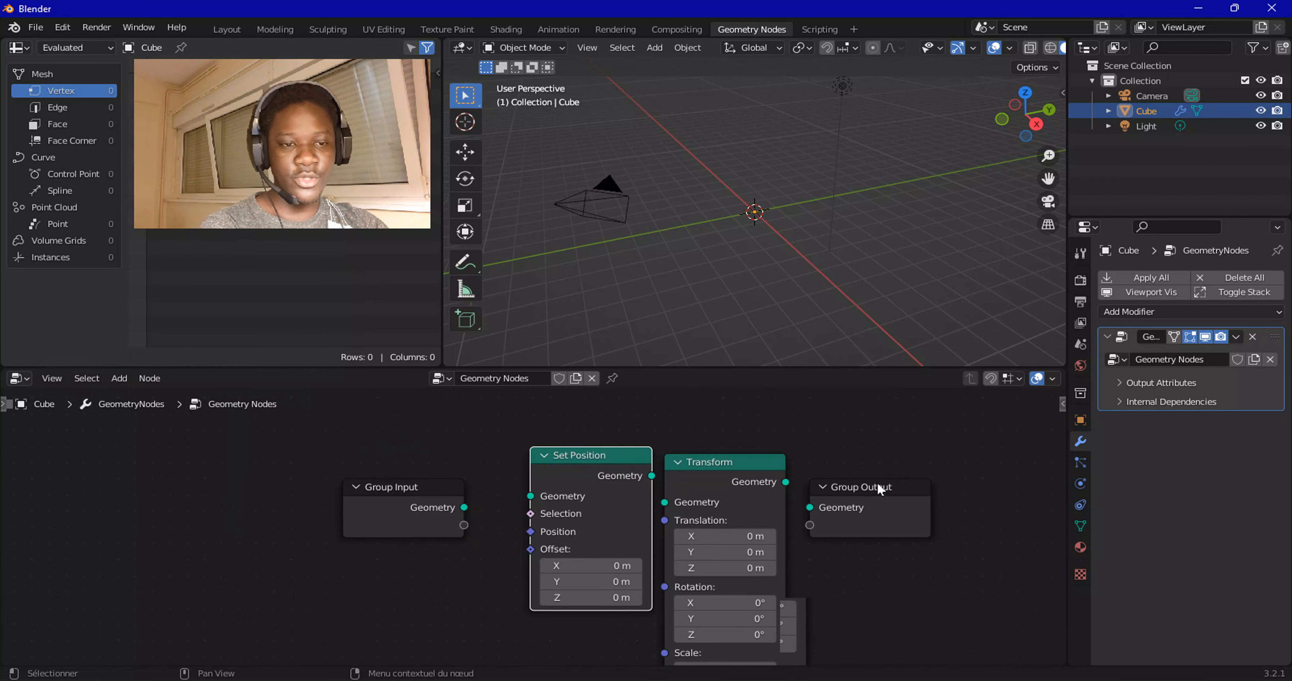
scroll(895, 453, up, 1)
middle_drag(896, 453, 860, 461)
drag(569, 451, 559, 465)
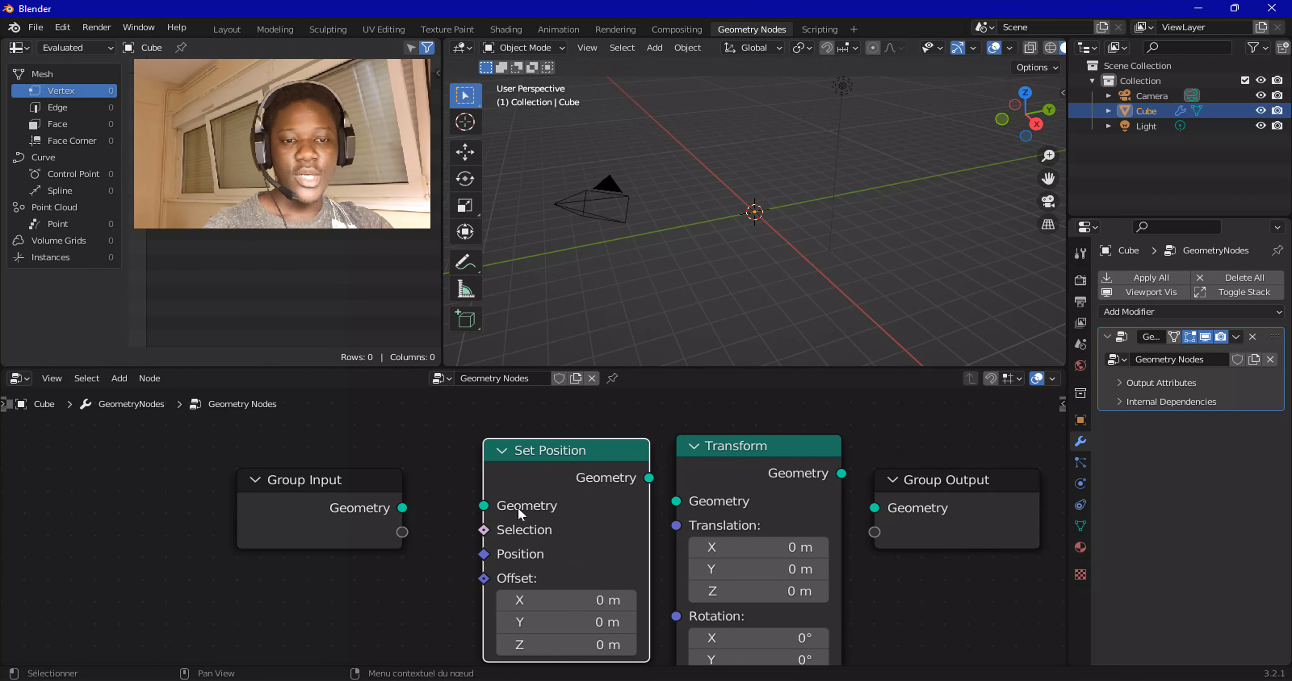
middle_drag(421, 499, 407, 481)
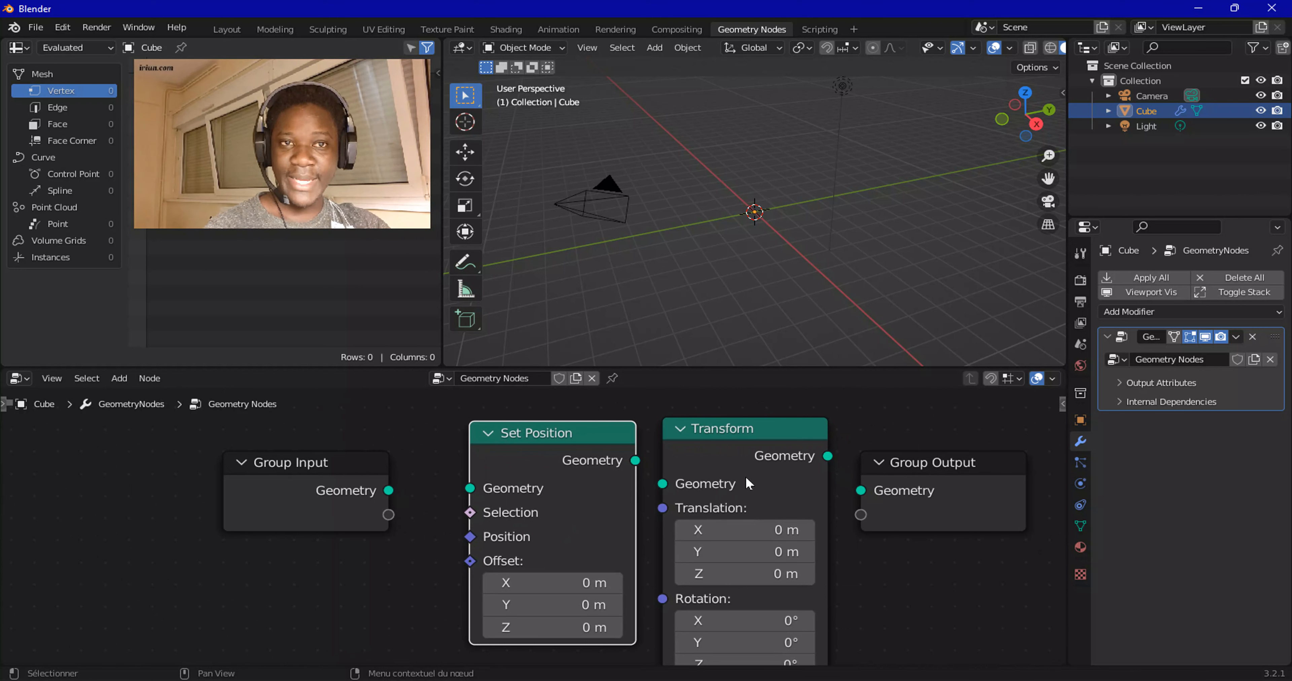
drag(577, 475, 559, 484)
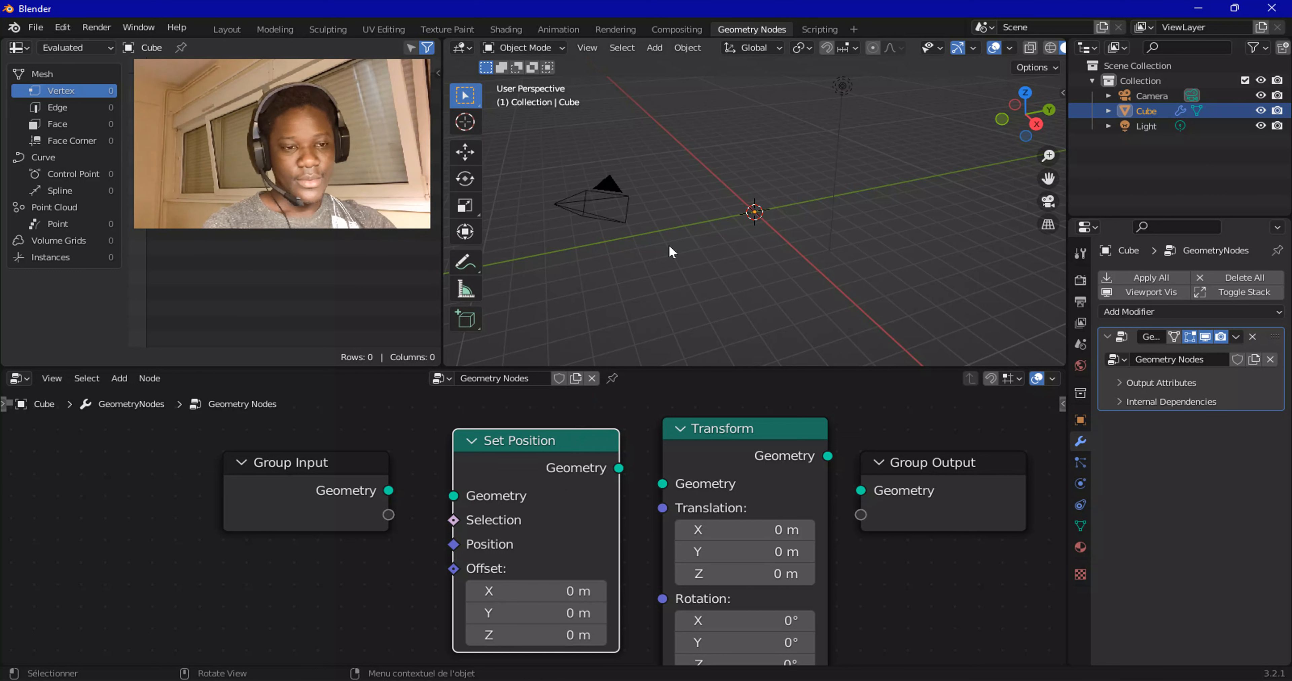
Link the Group Input's Geometry directly to the Group Output, and select the cube's rear top corner vertex in Edit Mode.
drag(389, 491, 860, 492)
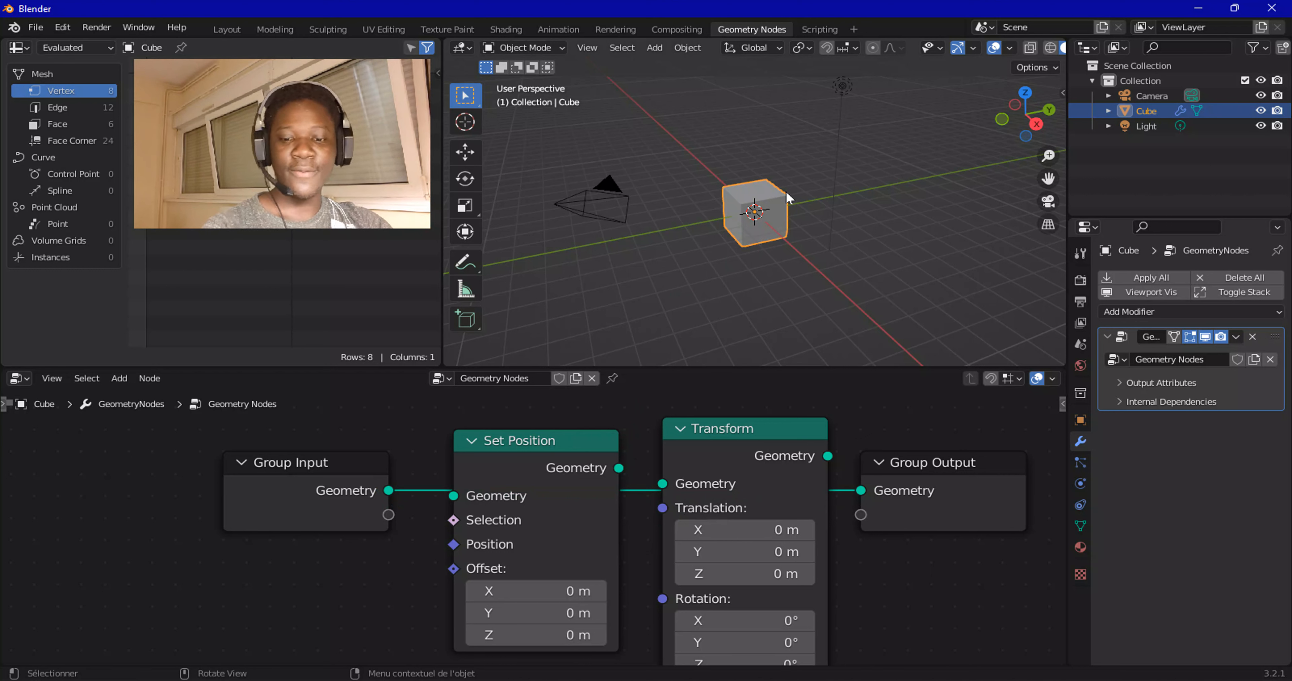
key(Tab)
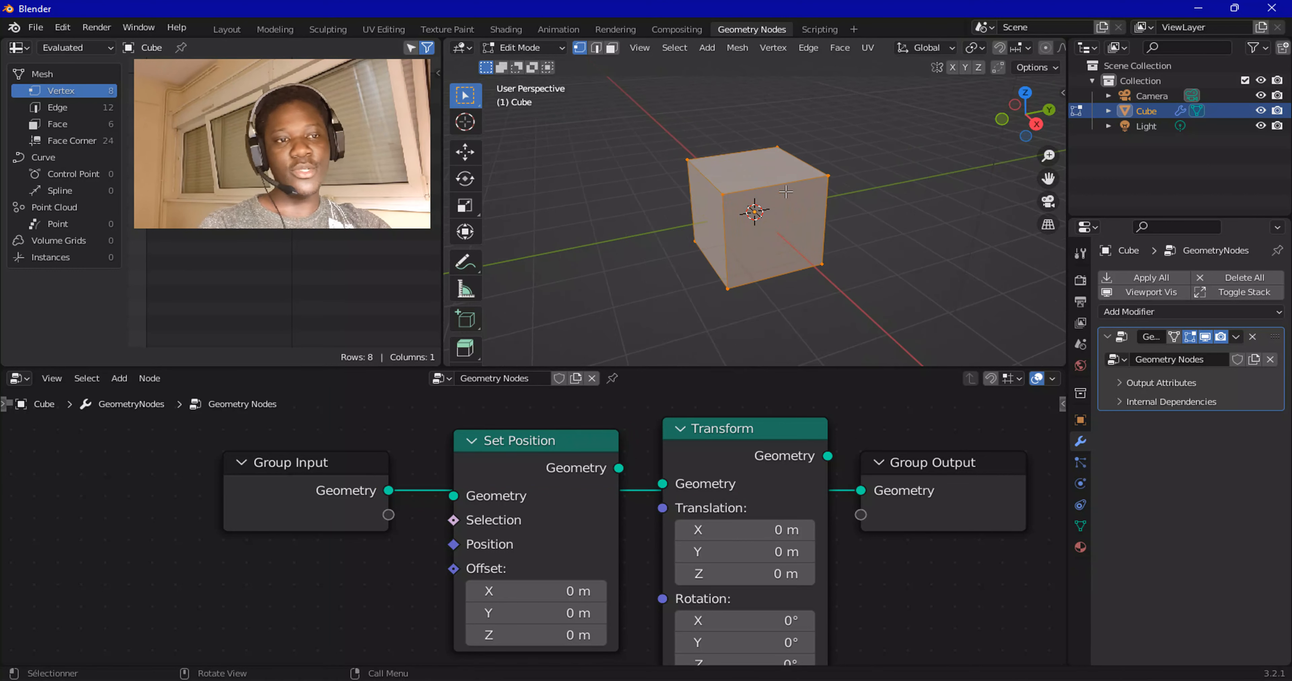
click(780, 134)
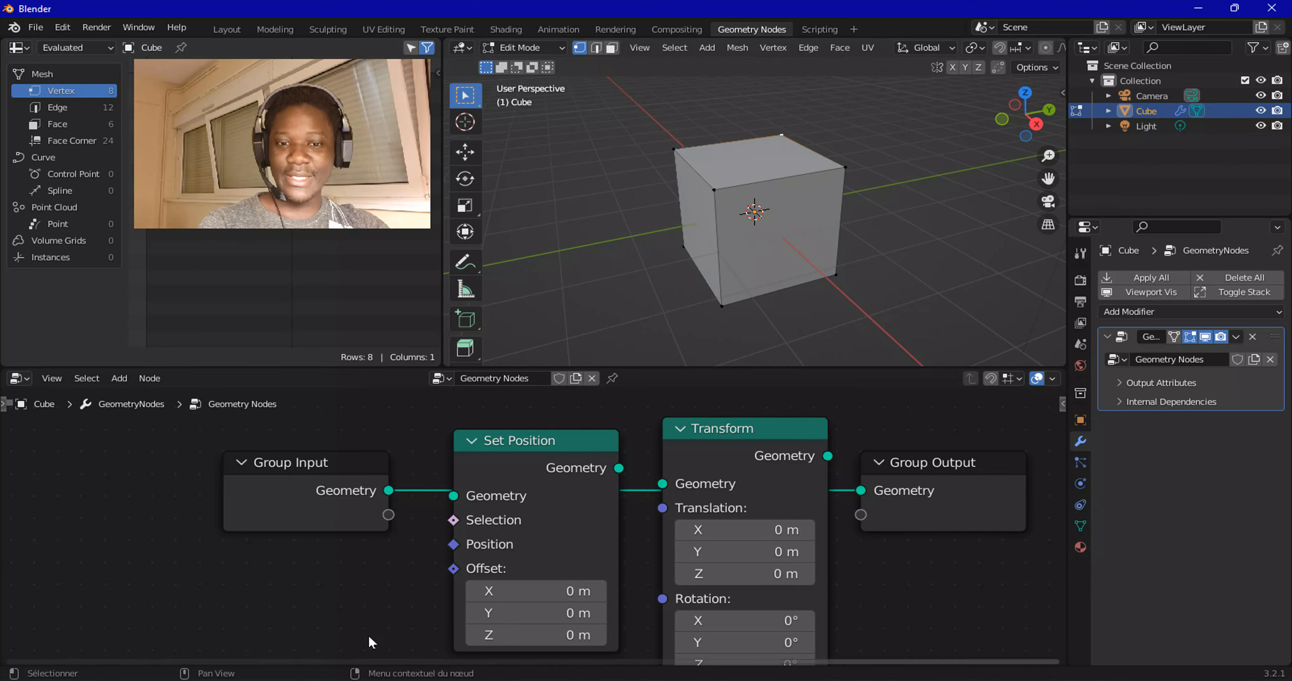
Move the Transform node beyond the Group Output, and insert the Set Position node into the link between Group Input and Group Output.
scroll(350, 561, down, 2)
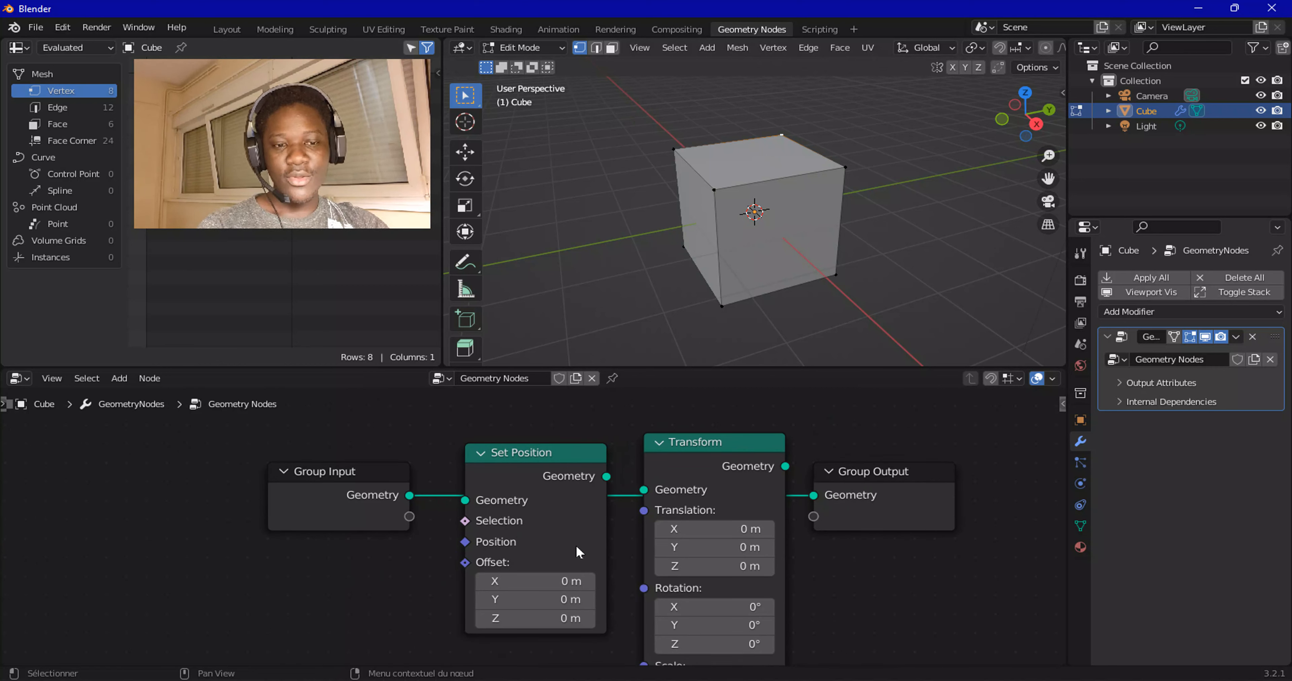
scroll(651, 498, down, 2)
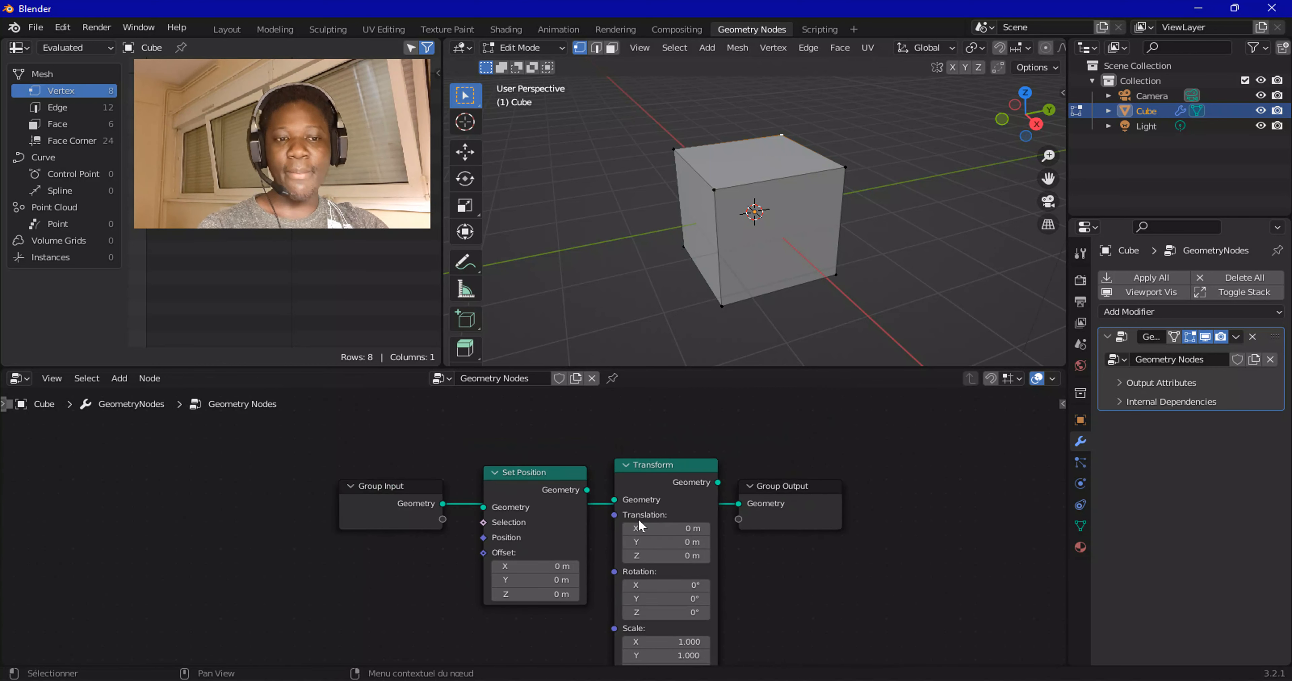
alt+drag(650, 493, 899, 461)
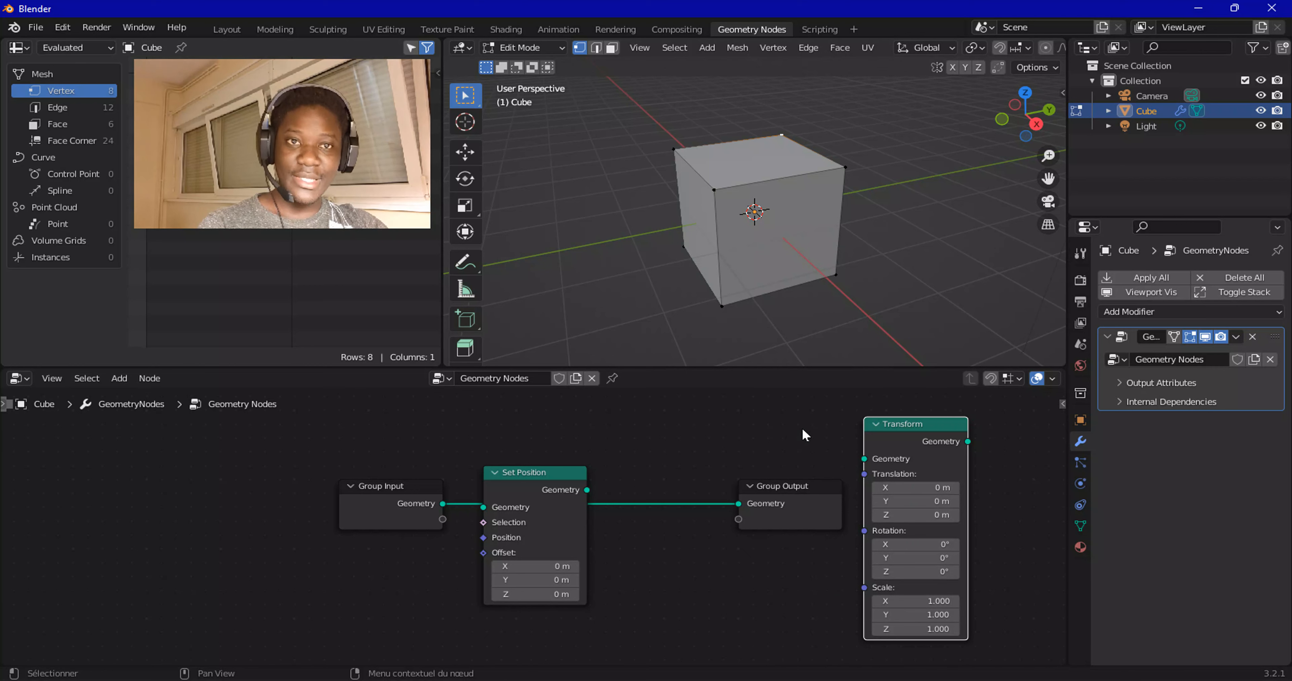
drag(541, 507, 598, 502)
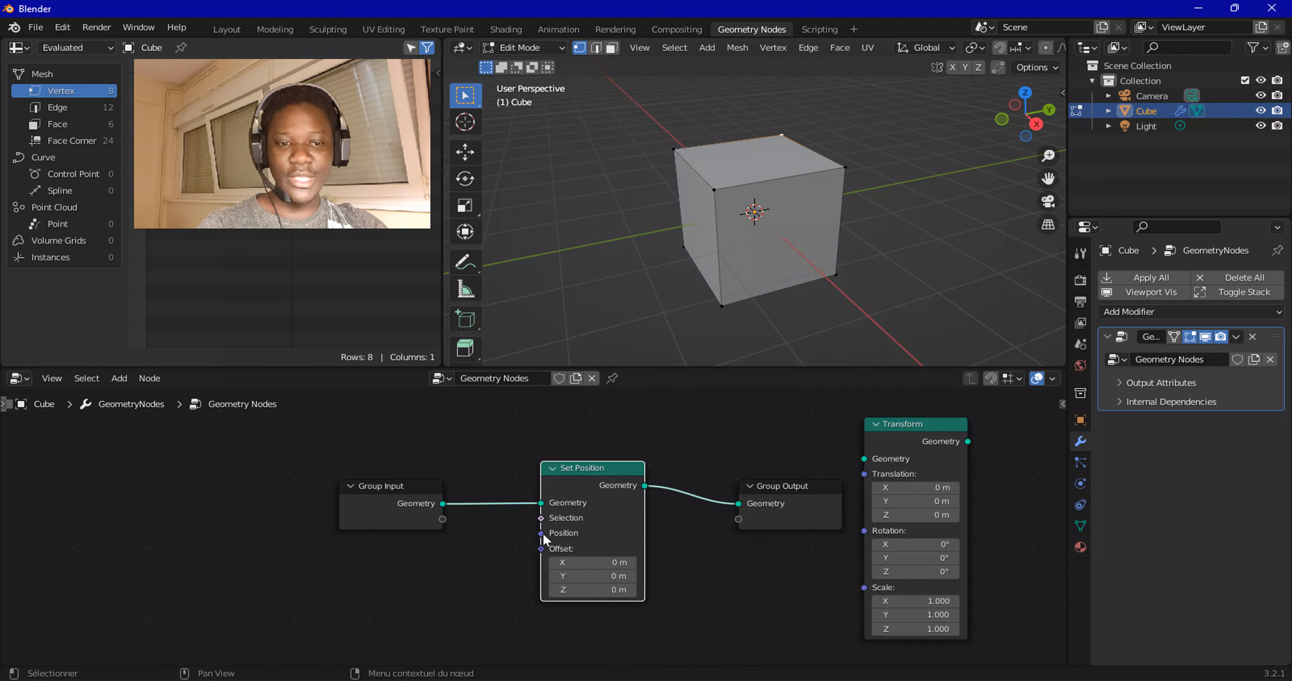
Add an Equal compare node linked to the Set Position node's Selection input and place it below the Group Input.
scroll(542, 533, up, 2)
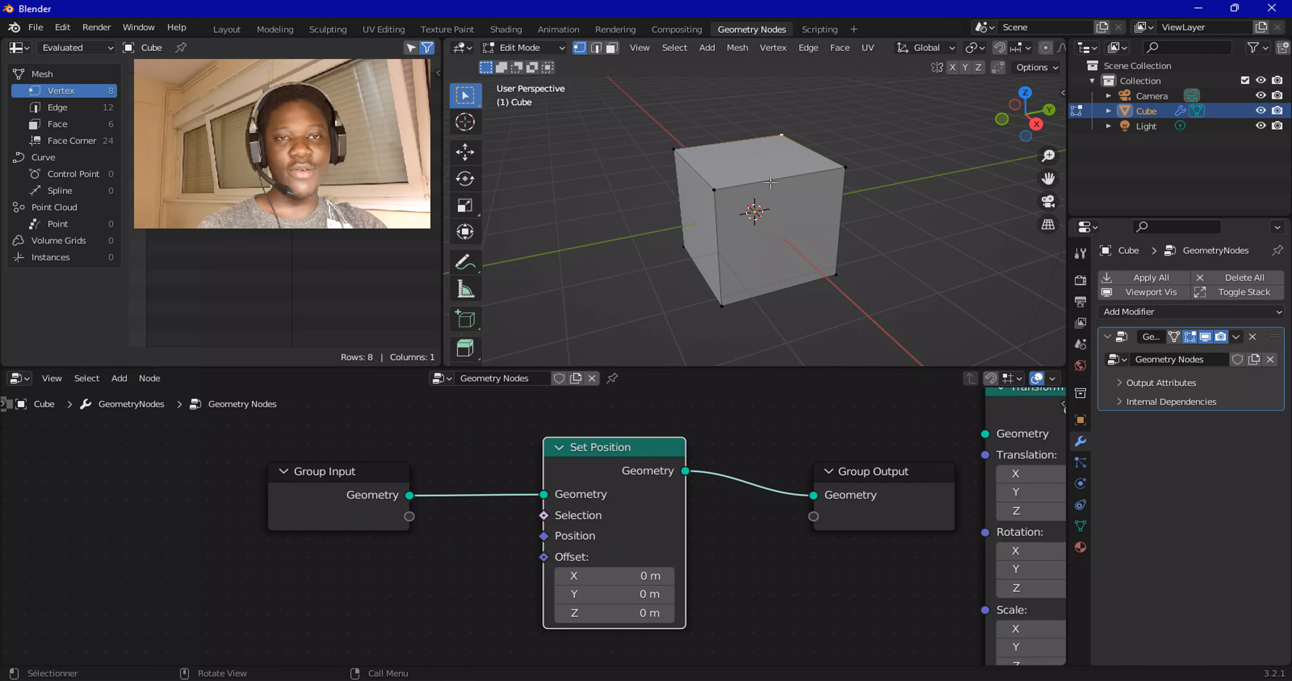
drag(544, 515, 426, 521)
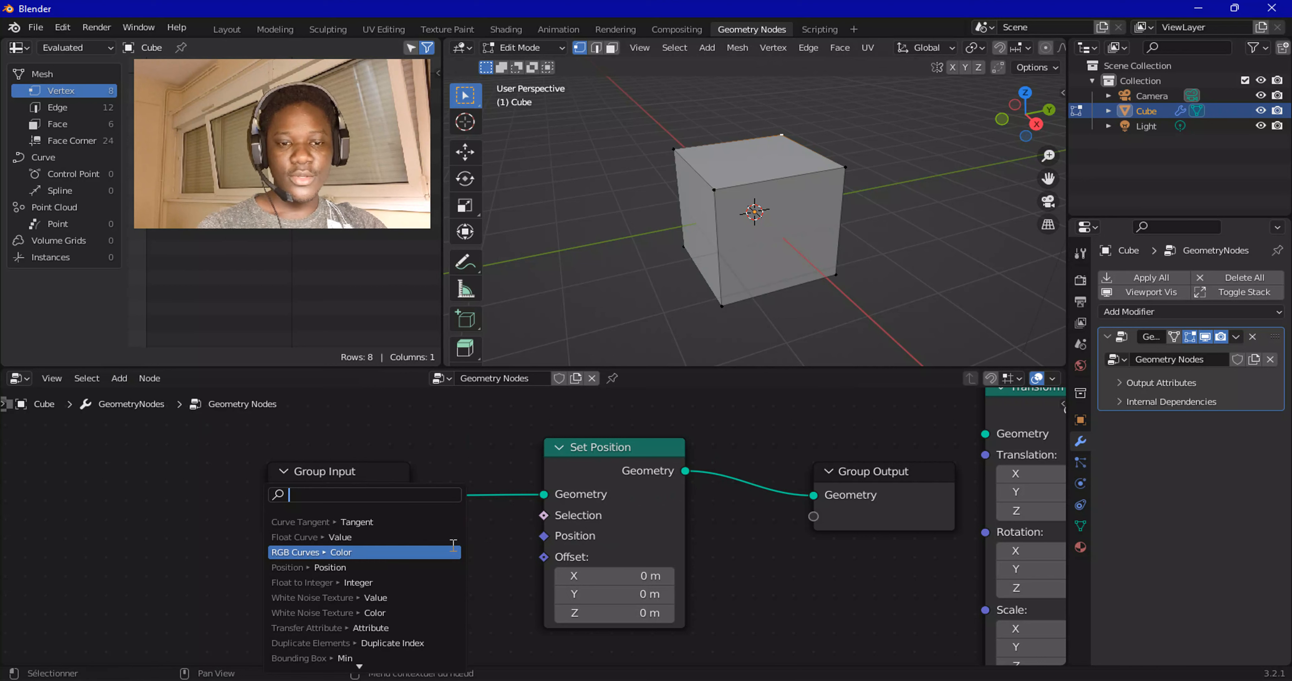
text(COMP)
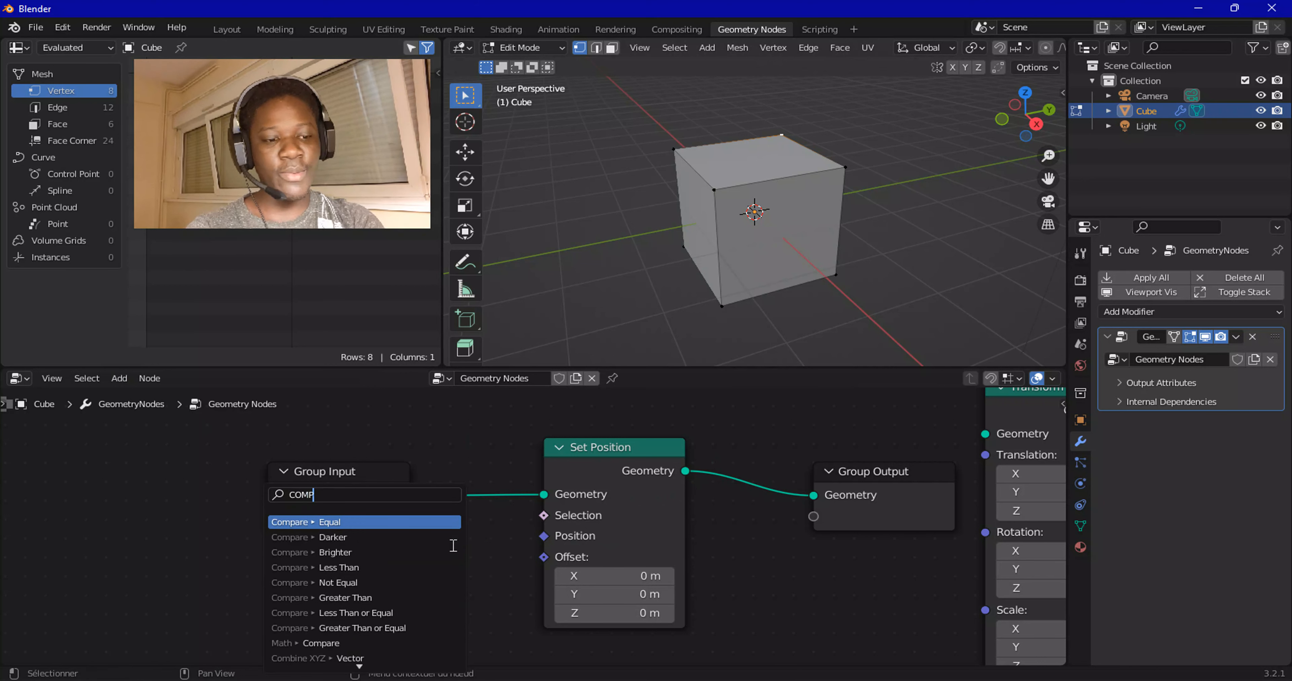
key(Return)
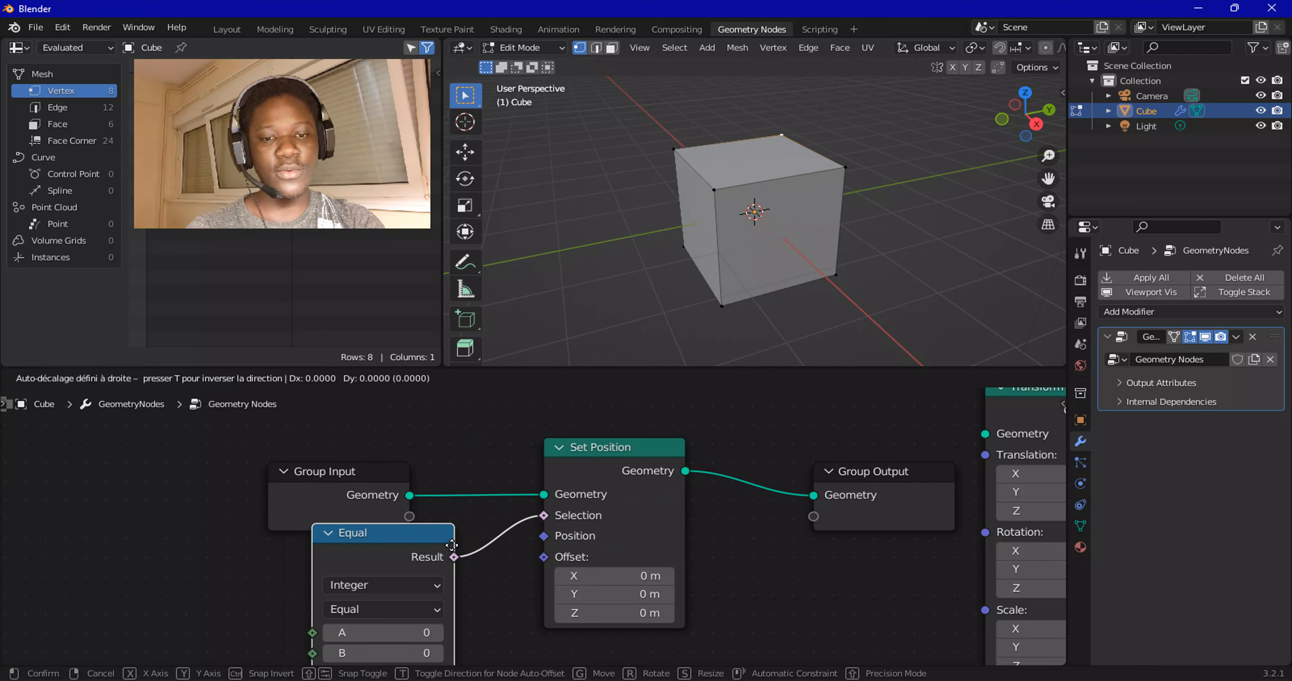
click(404, 558)
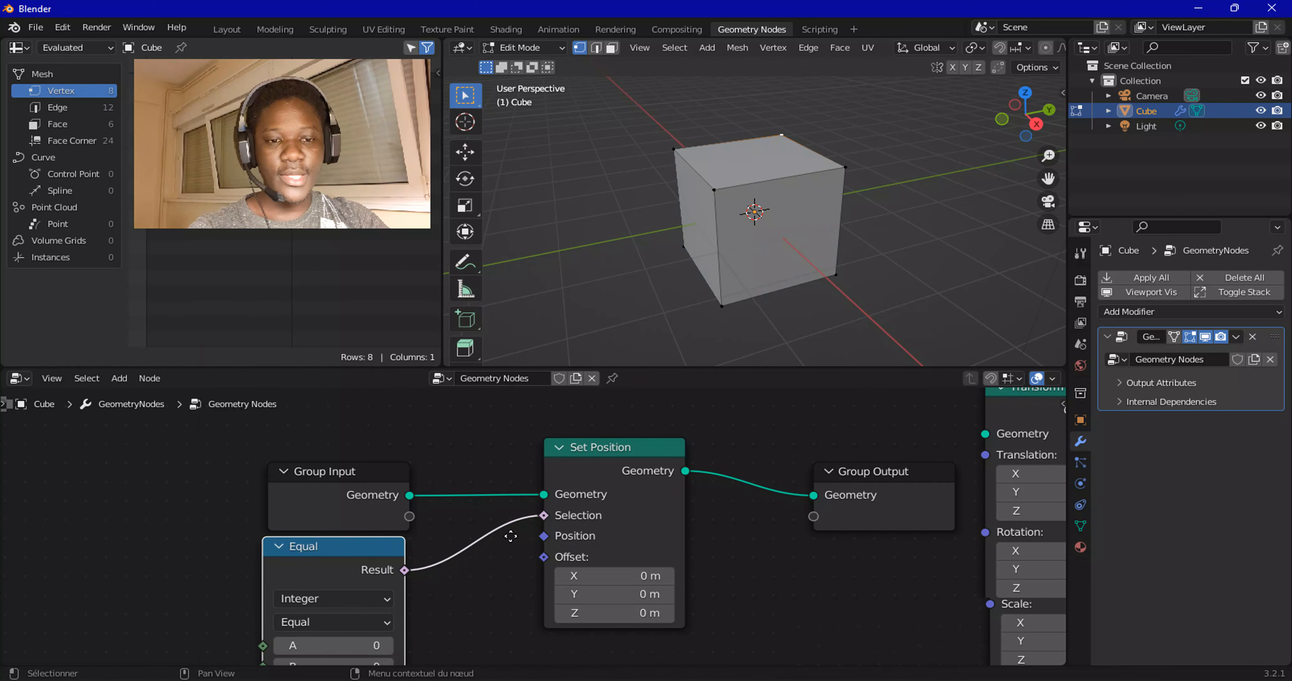
Feed an Index node into input A of the Equal node and set its B value to 1.
middle_drag(462, 578, 565, 507)
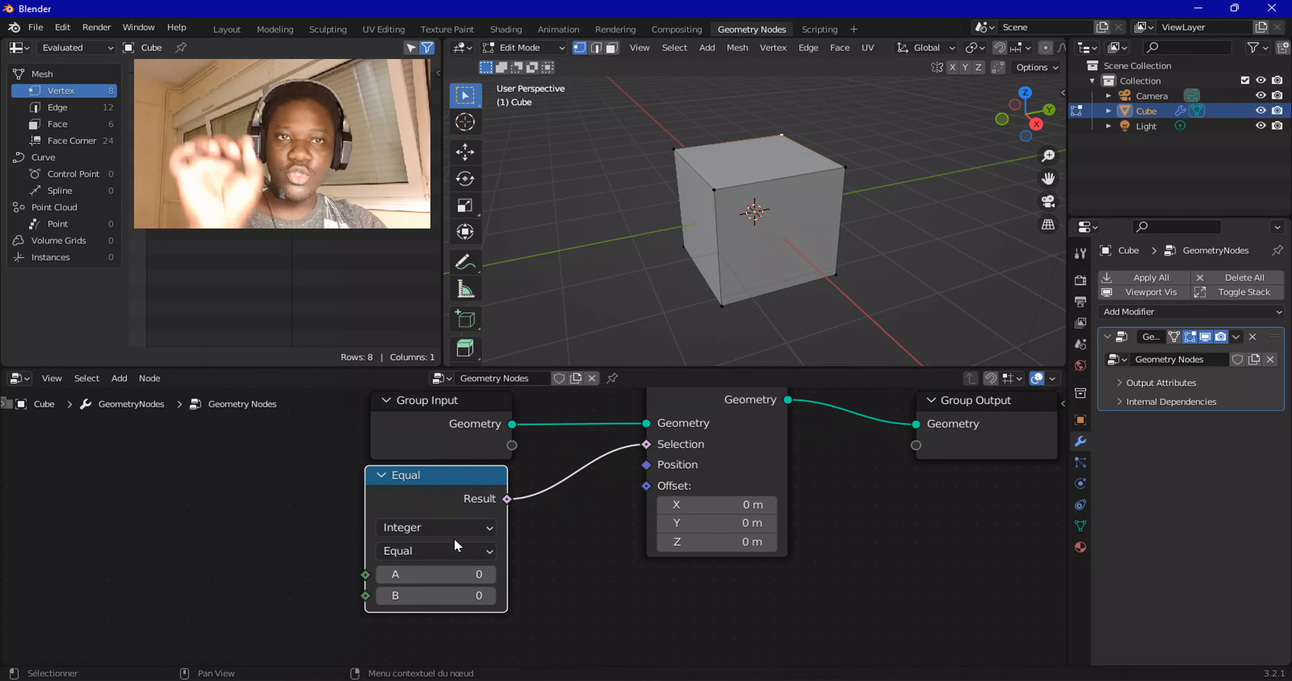
drag(365, 575, 313, 553)
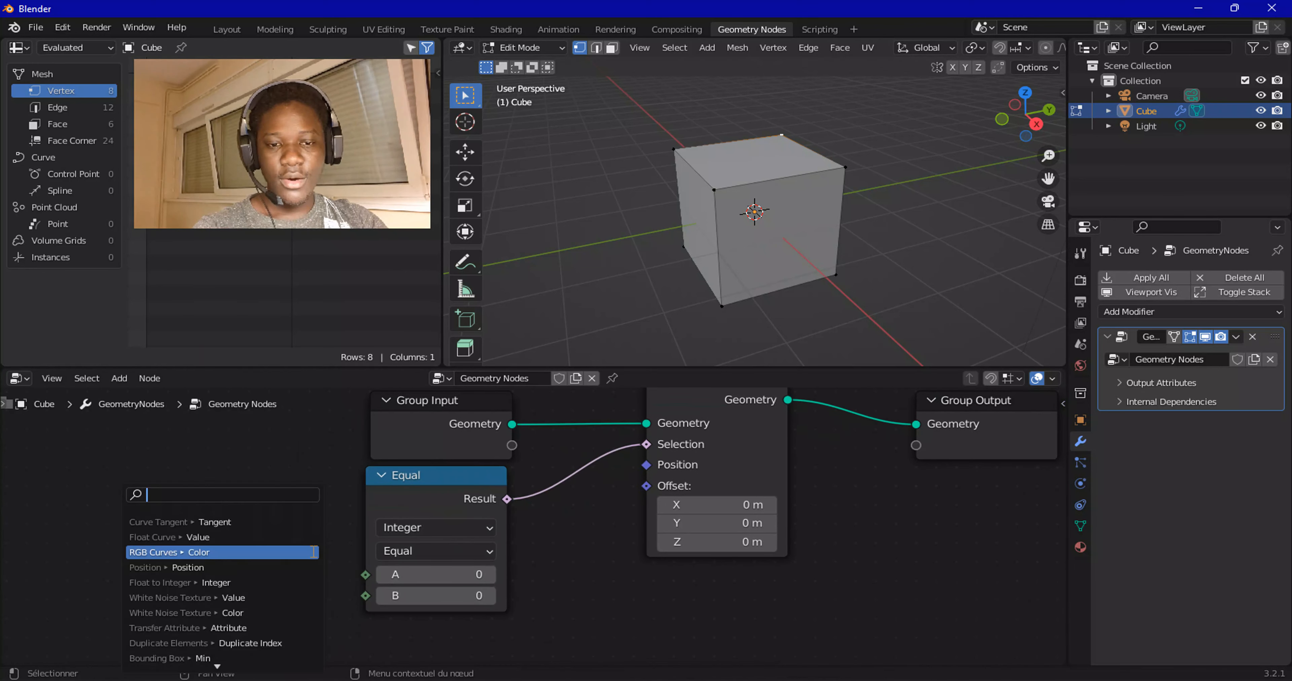
text(INDE)
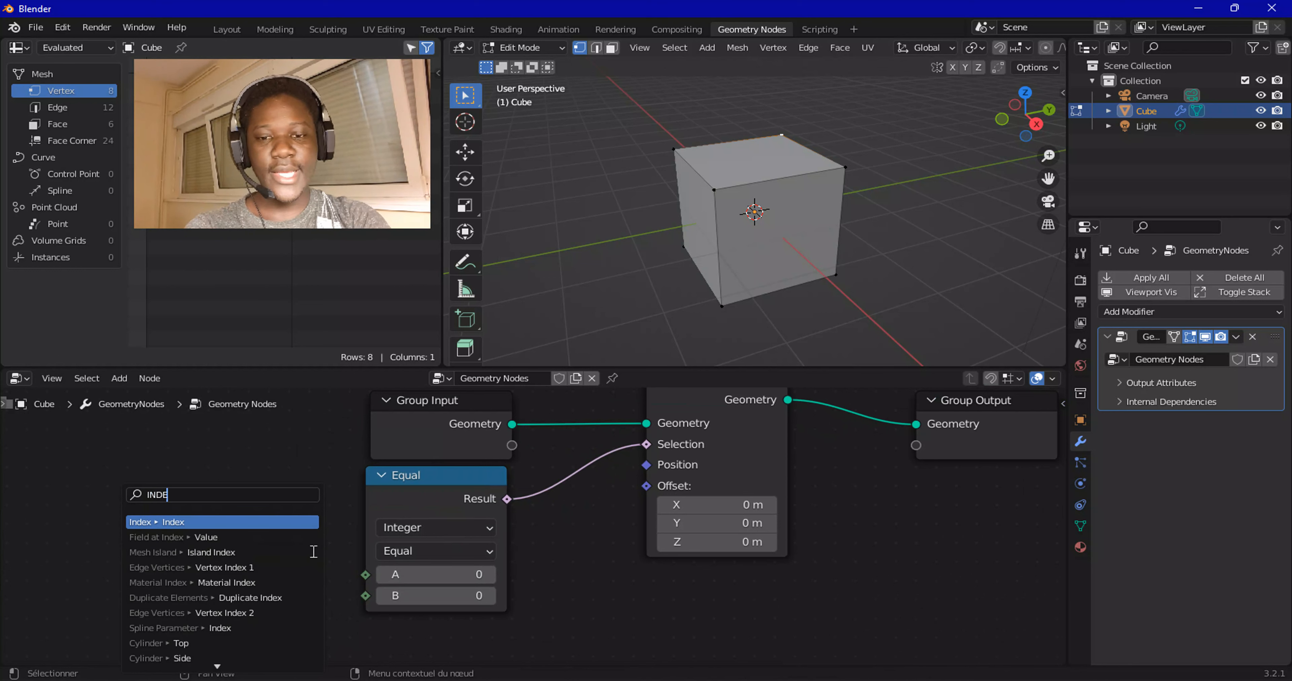
key(Return)
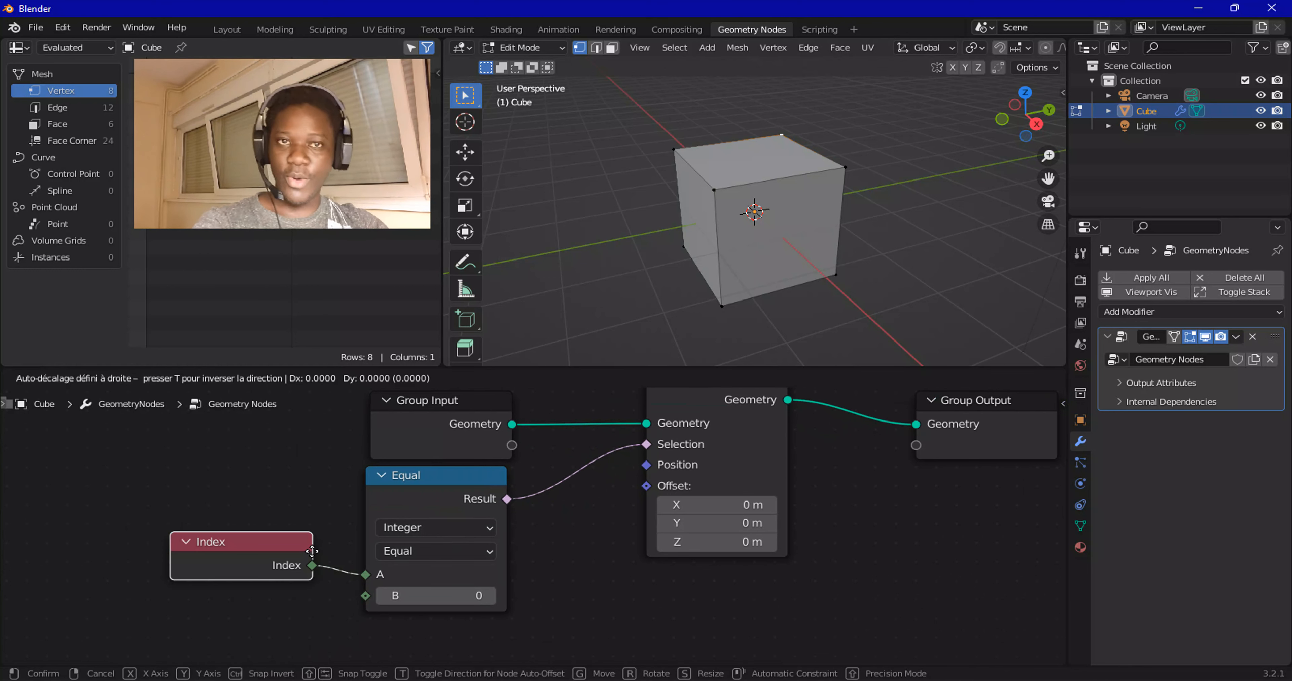
click(331, 533)
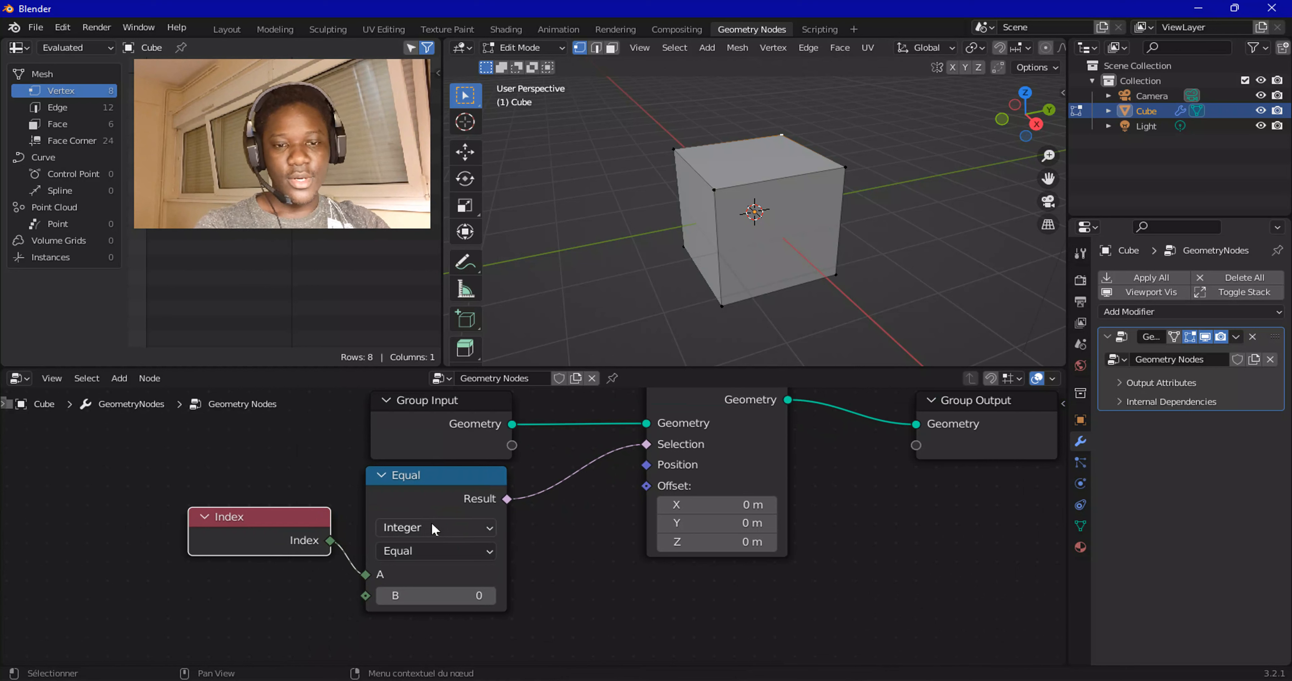
click(432, 594)
text(1)
key(Return)
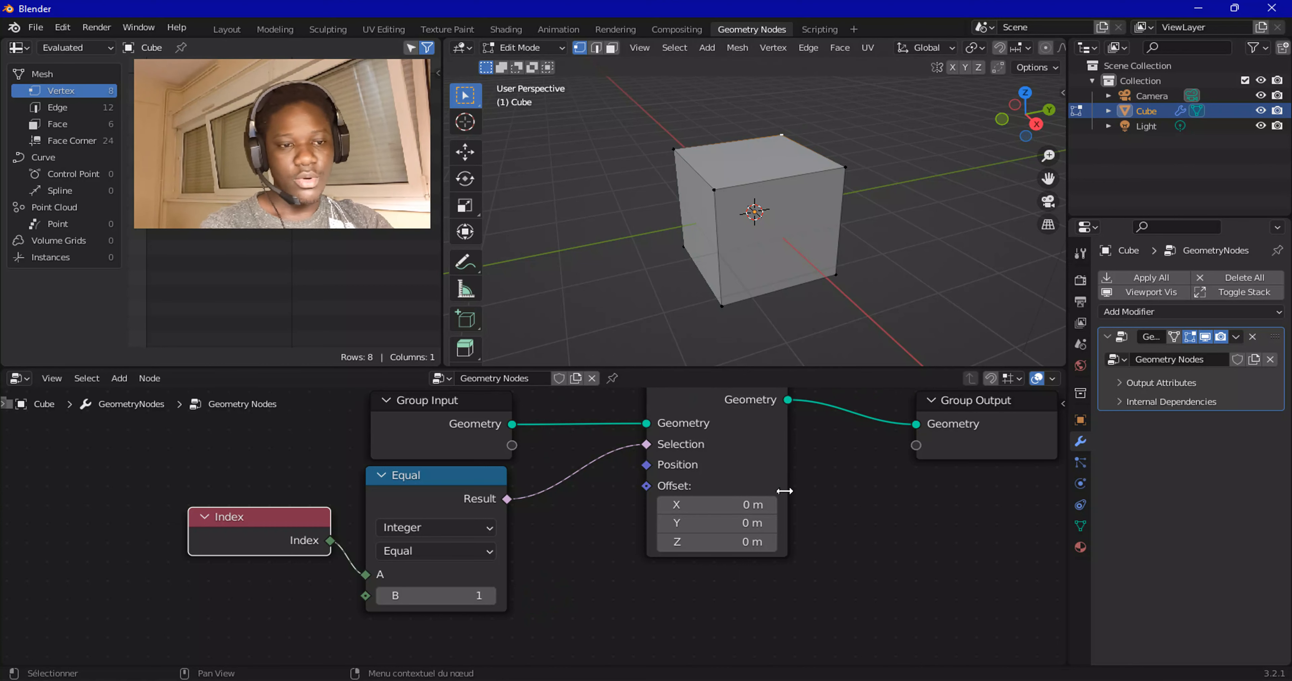
Try a Y offset of 0.4 m on the Set Position node, and reset it to 0.
mouse_move(733, 521)
mouse_down()
mouse_move(782, 521)
mouse_move(737, 520)
mouse_up()
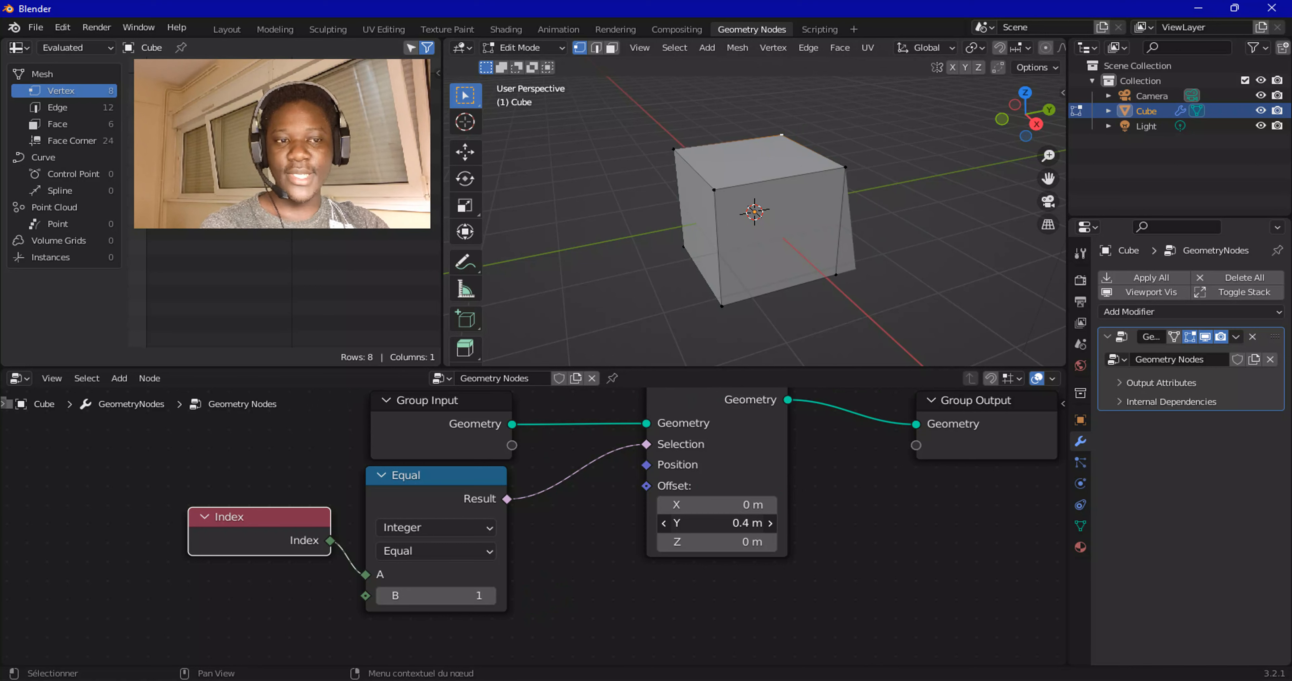
click(726, 526)
text(0)
key(Return)
Insert the Transform node between Set Position and Group Output, and set its Y translation to 0.2 m.
scroll(920, 523, down, 3)
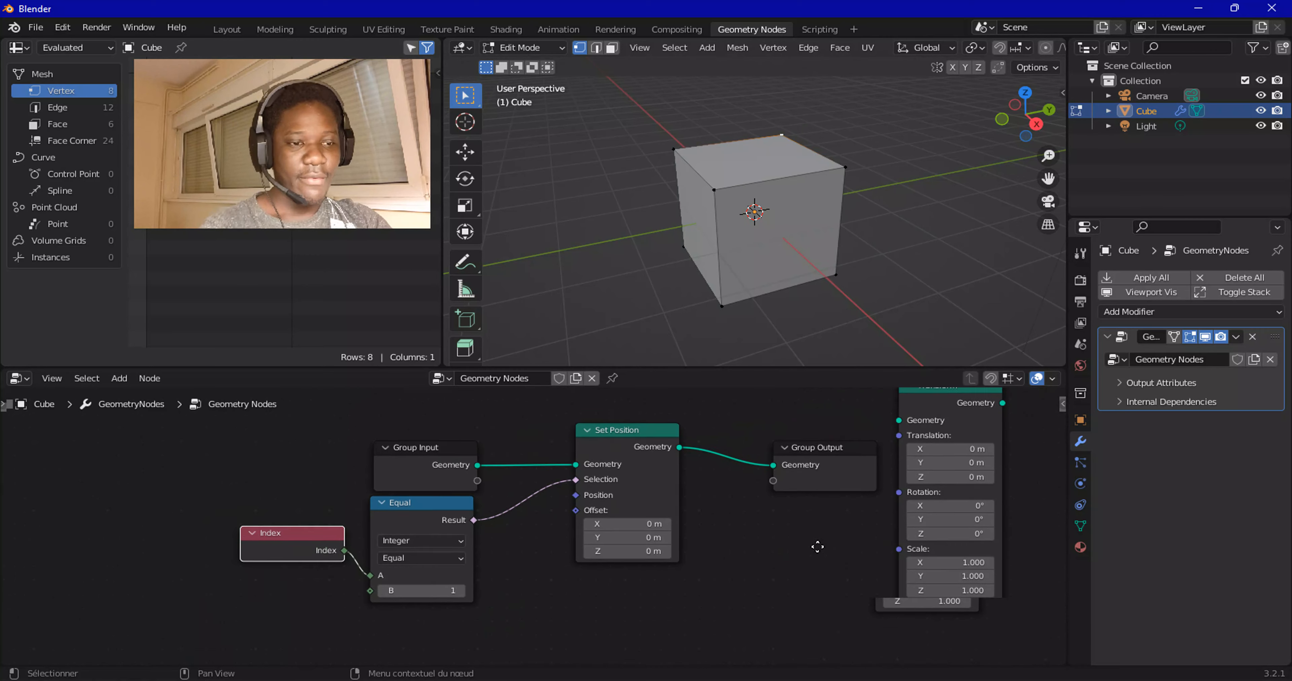
drag(765, 490, 986, 473)
drag(863, 437, 753, 479)
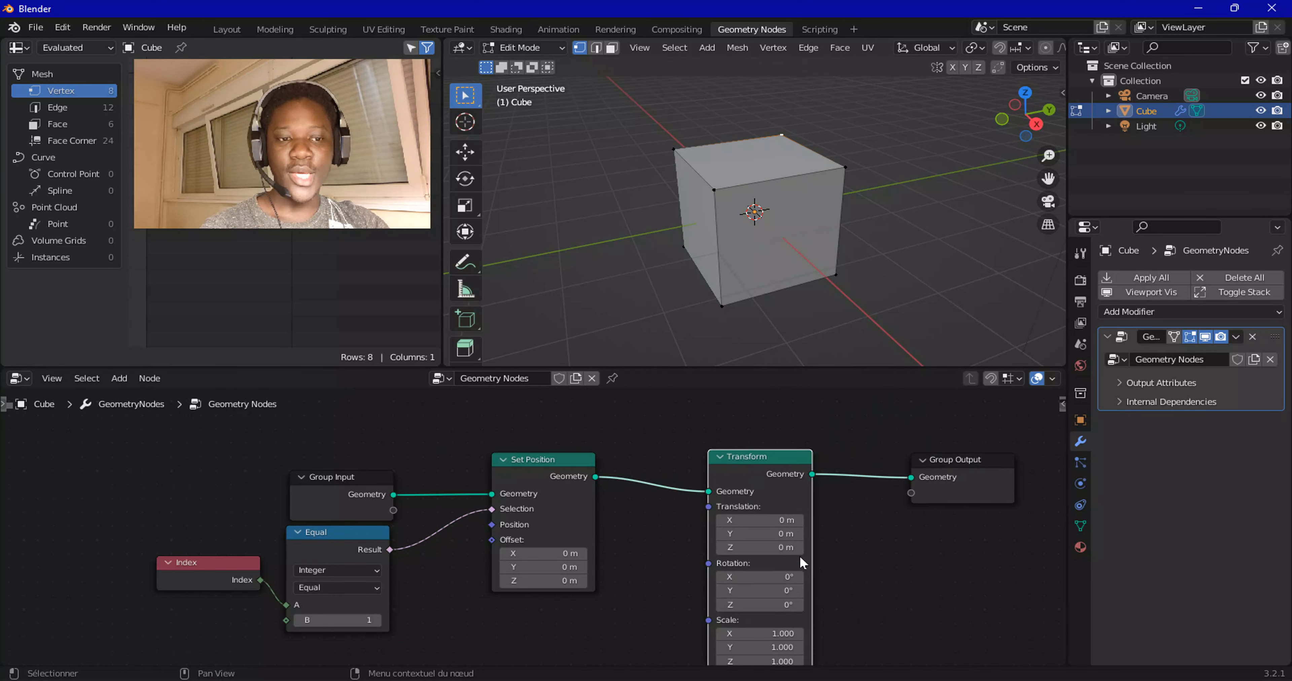
mouse_move(737, 534)
mouse_down()
mouse_move(812, 534)
mouse_move(742, 533)
mouse_up()
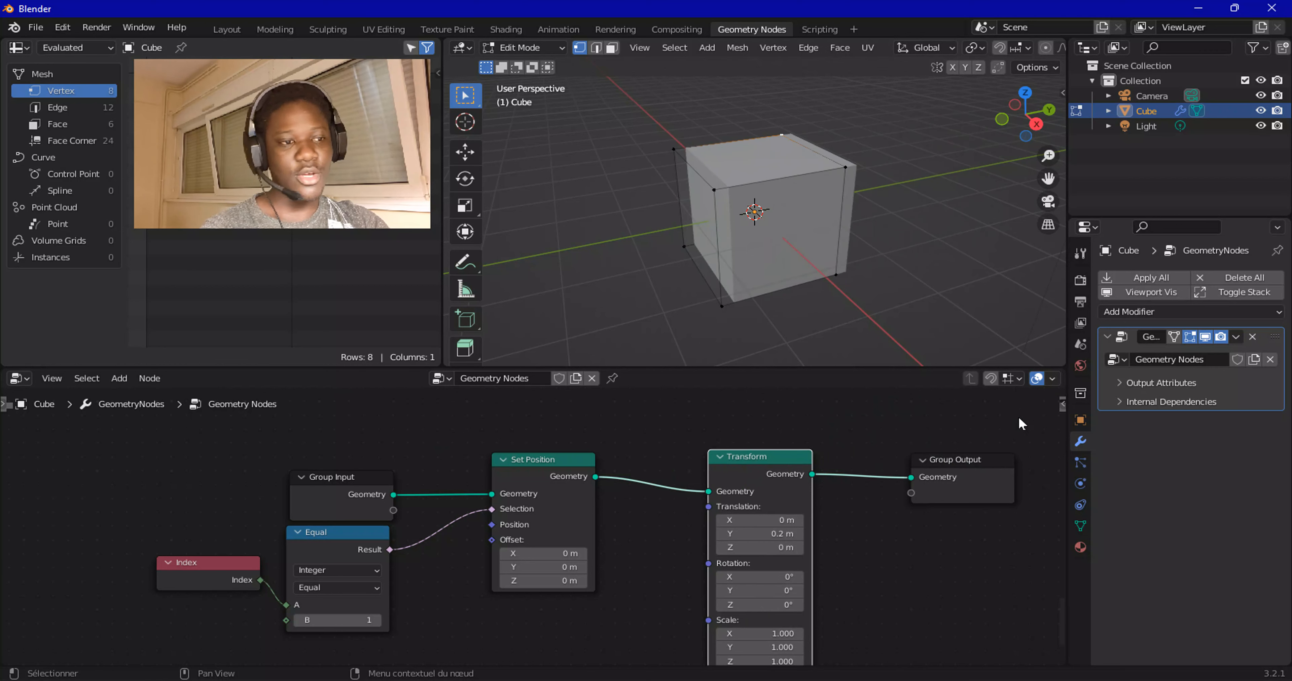
Show the cube's object properties, and move the Transform node right beside the Set Position node.
click(1078, 419)
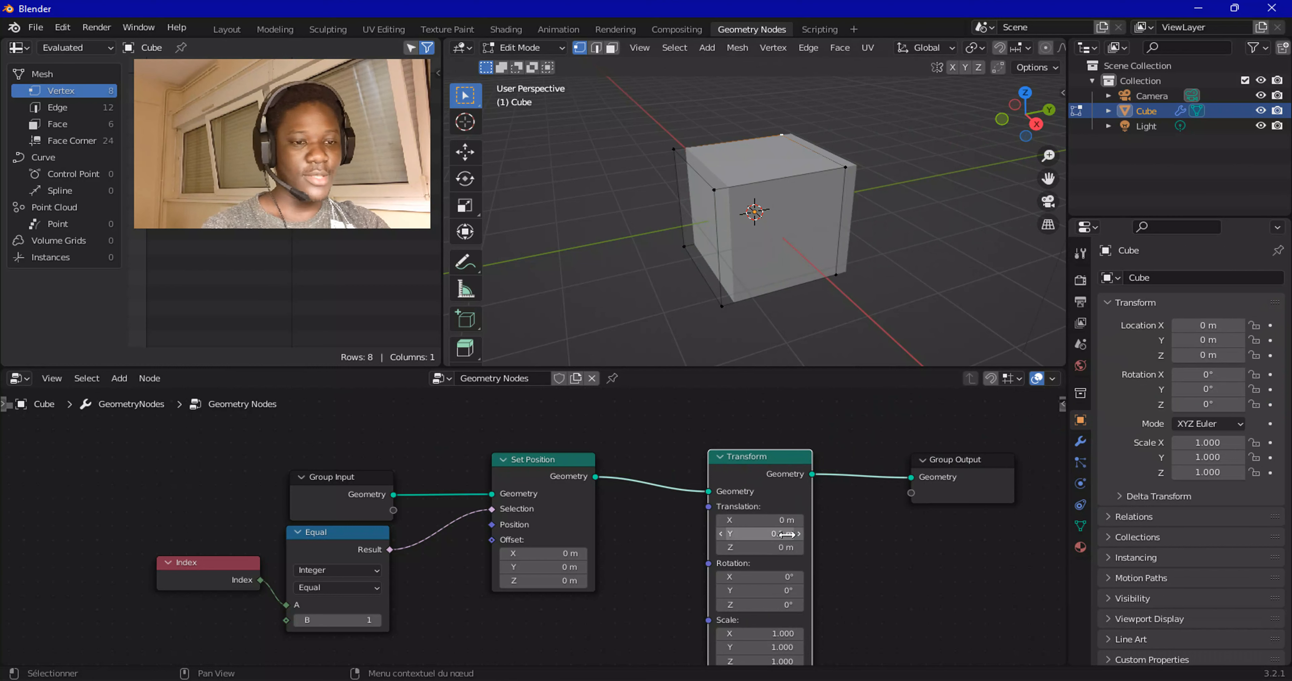
scroll(637, 544, down, 1)
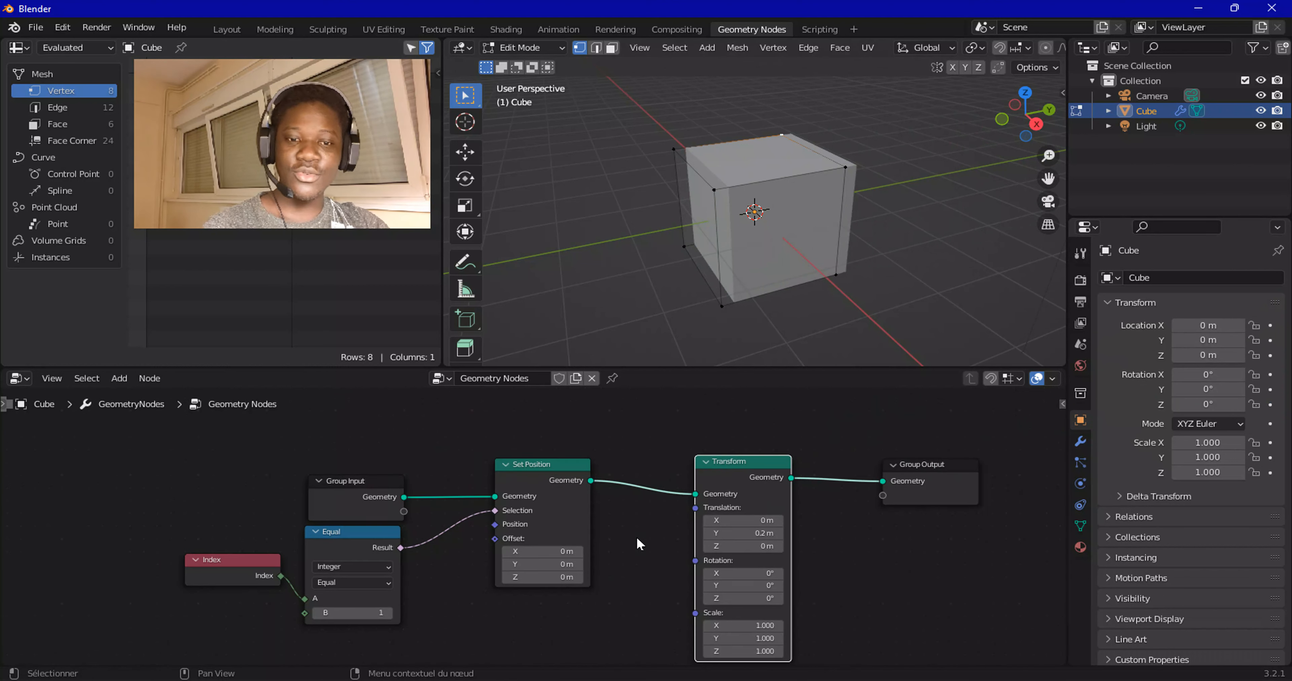
middle_drag(634, 549, 627, 519)
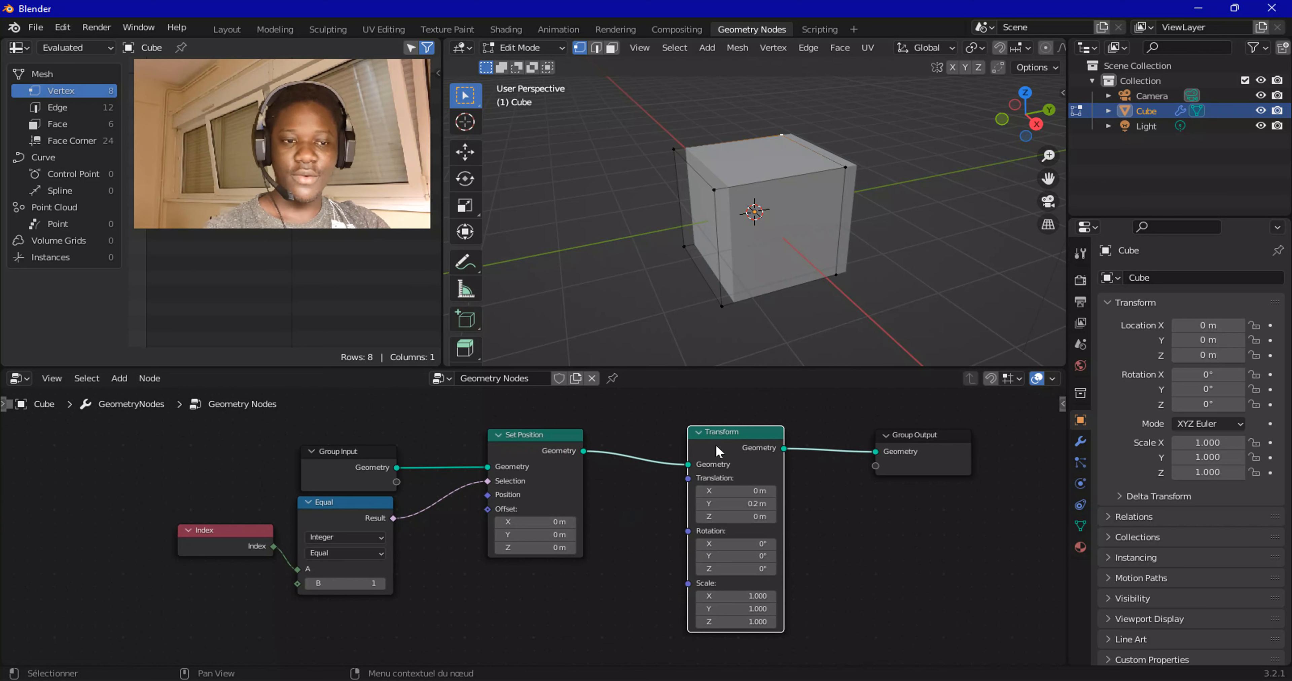
drag(724, 446, 636, 448)
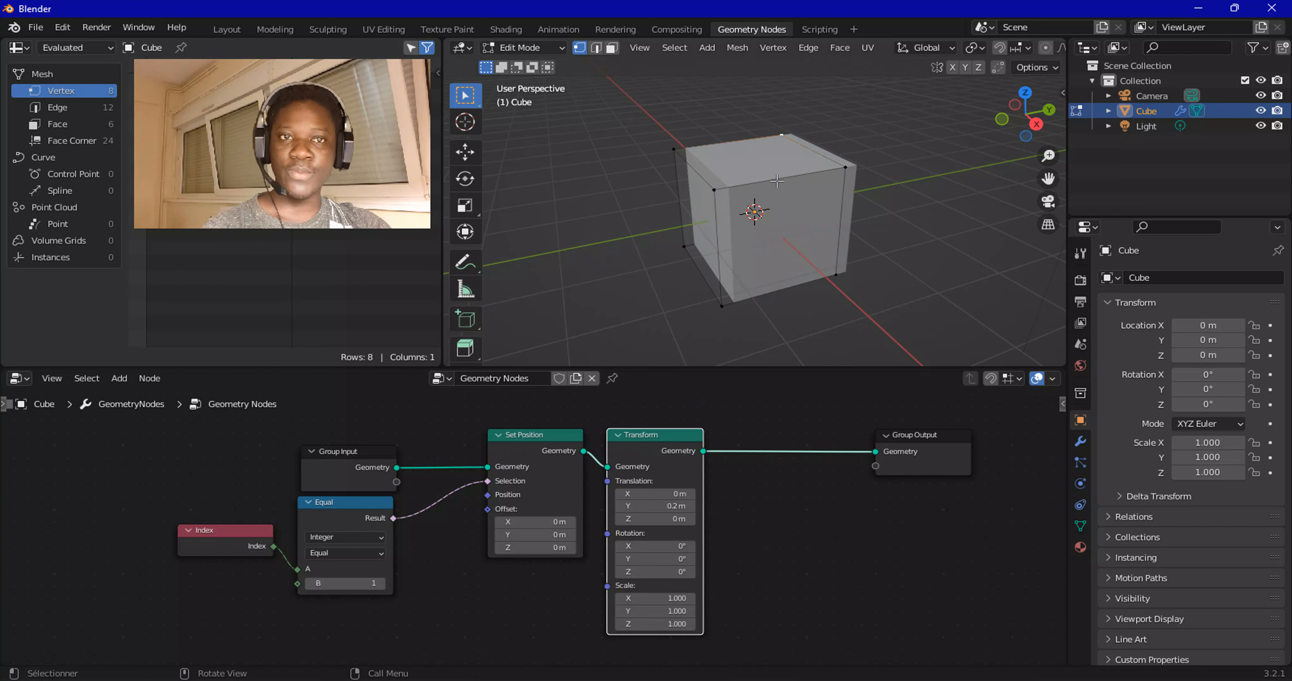
Select the Set Position node and inspect the field information of its Selection and Offset inputs.
click(517, 440)
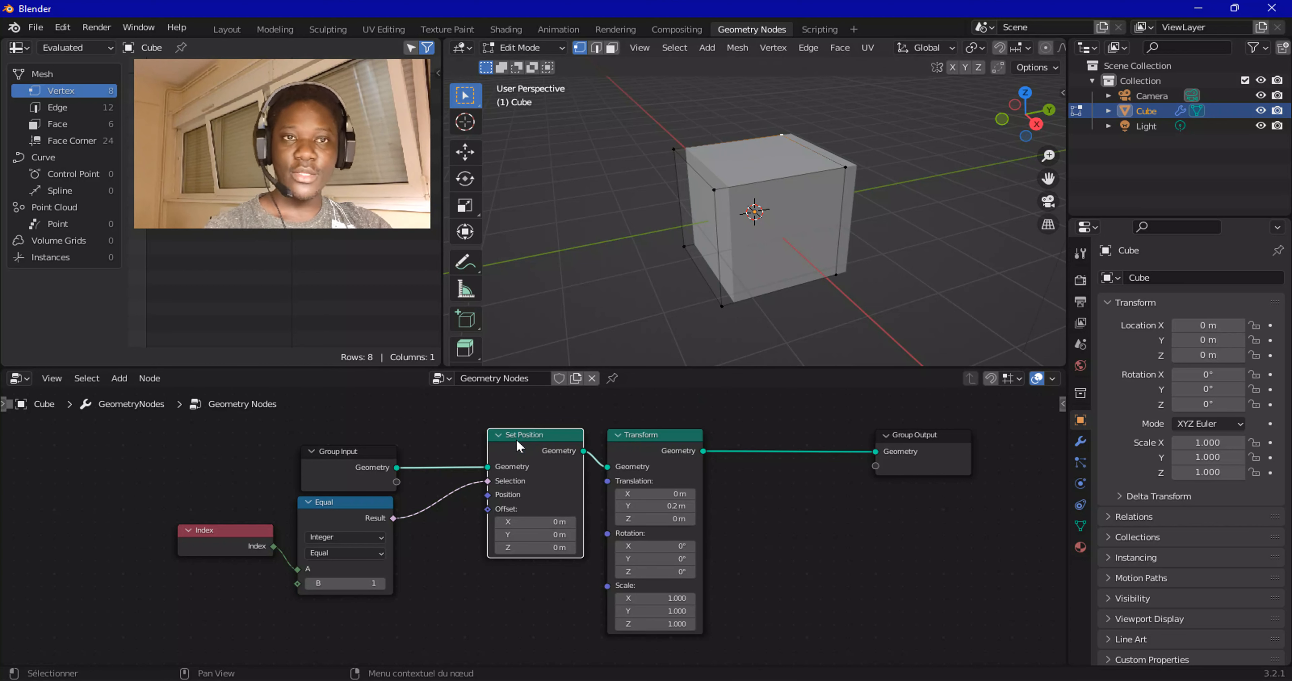
mouse_move(523, 476)
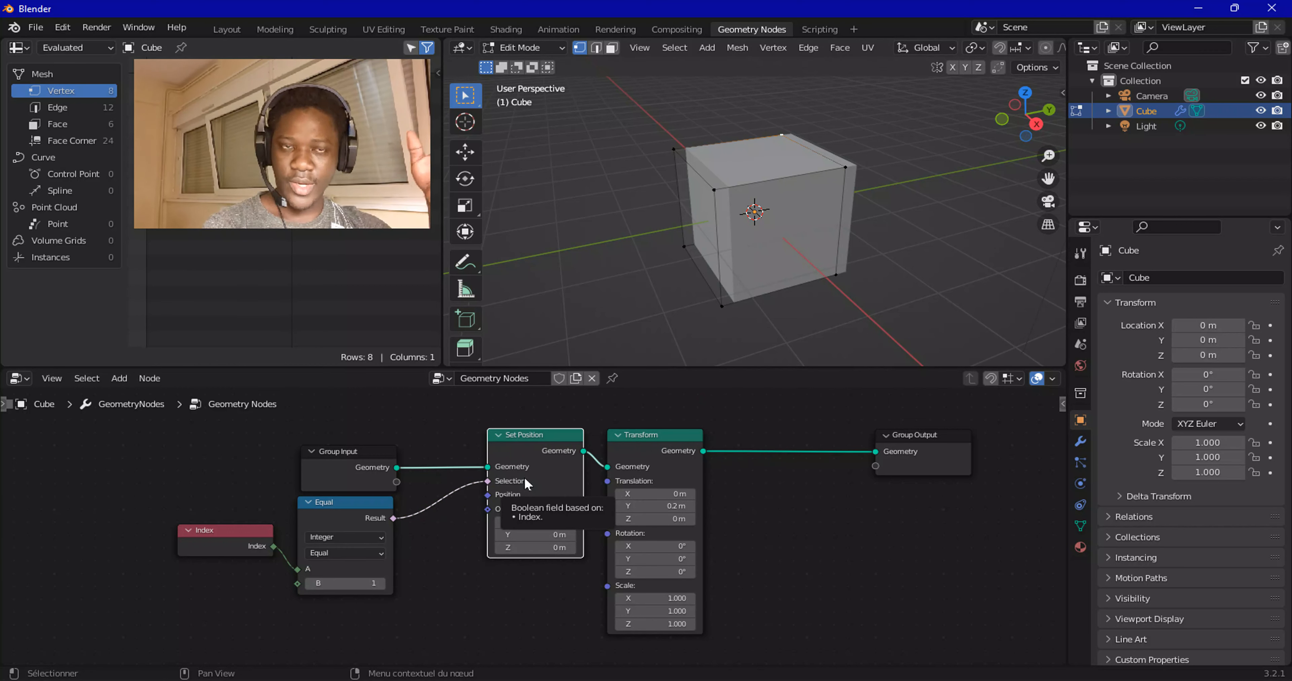
scroll(544, 469, up, 2)
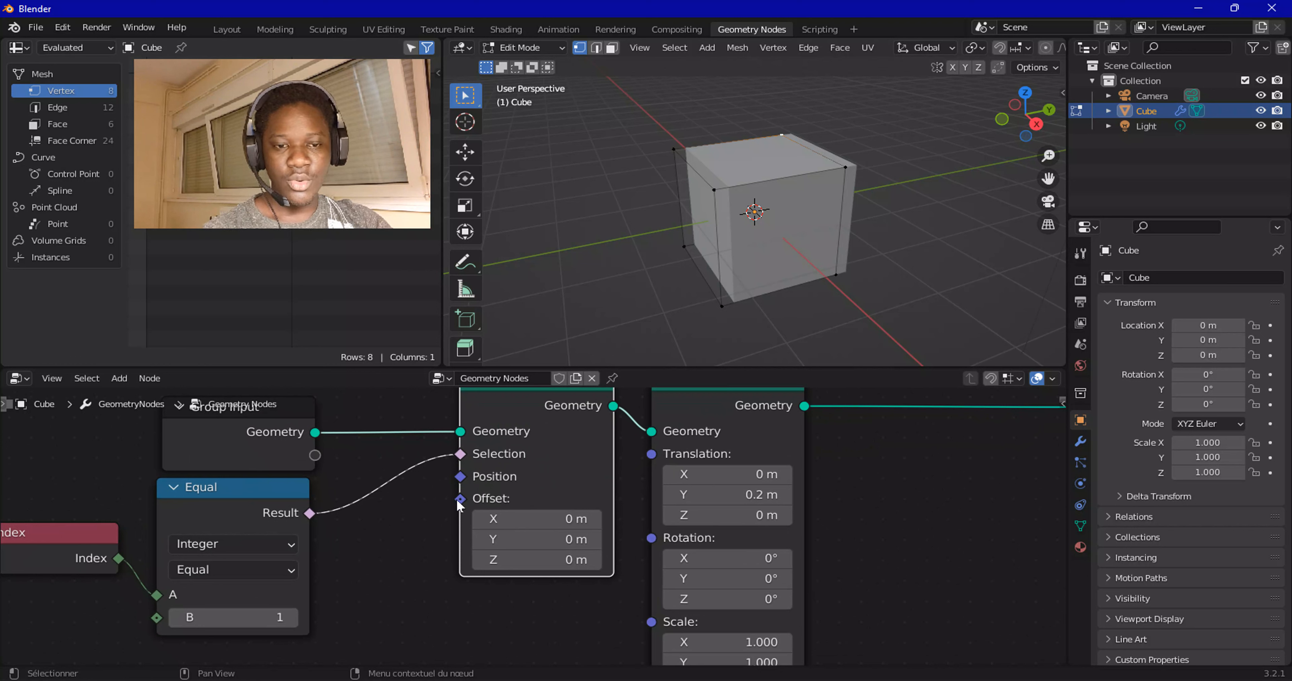
mouse_move(464, 504)
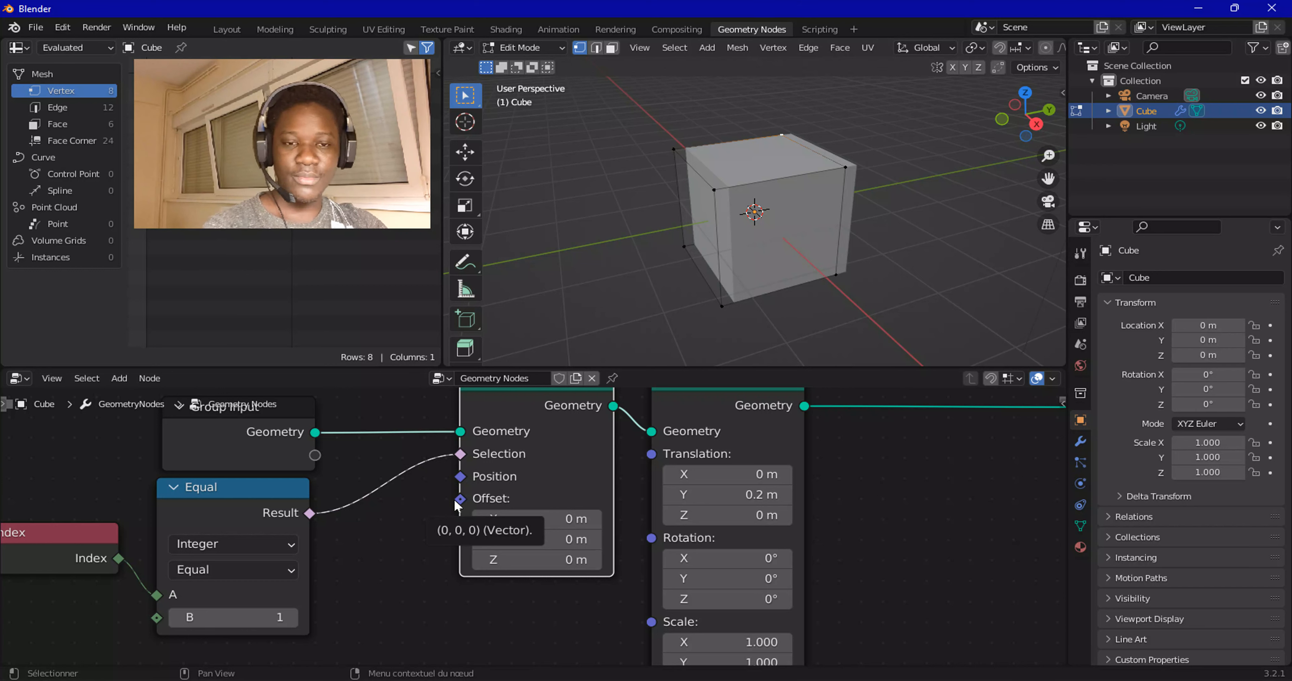
Delete the Set Position node and the Transform node from the node tree.
scroll(425, 471, down, 3)
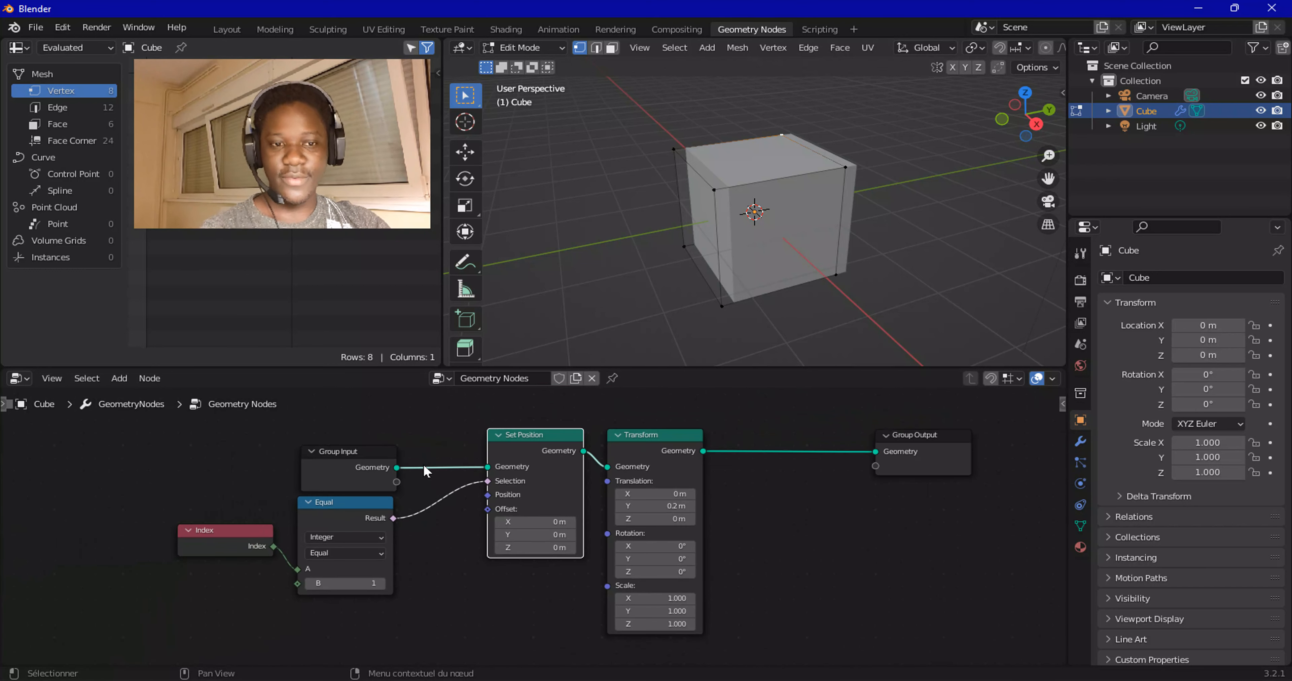
scroll(754, 571, down, 2)
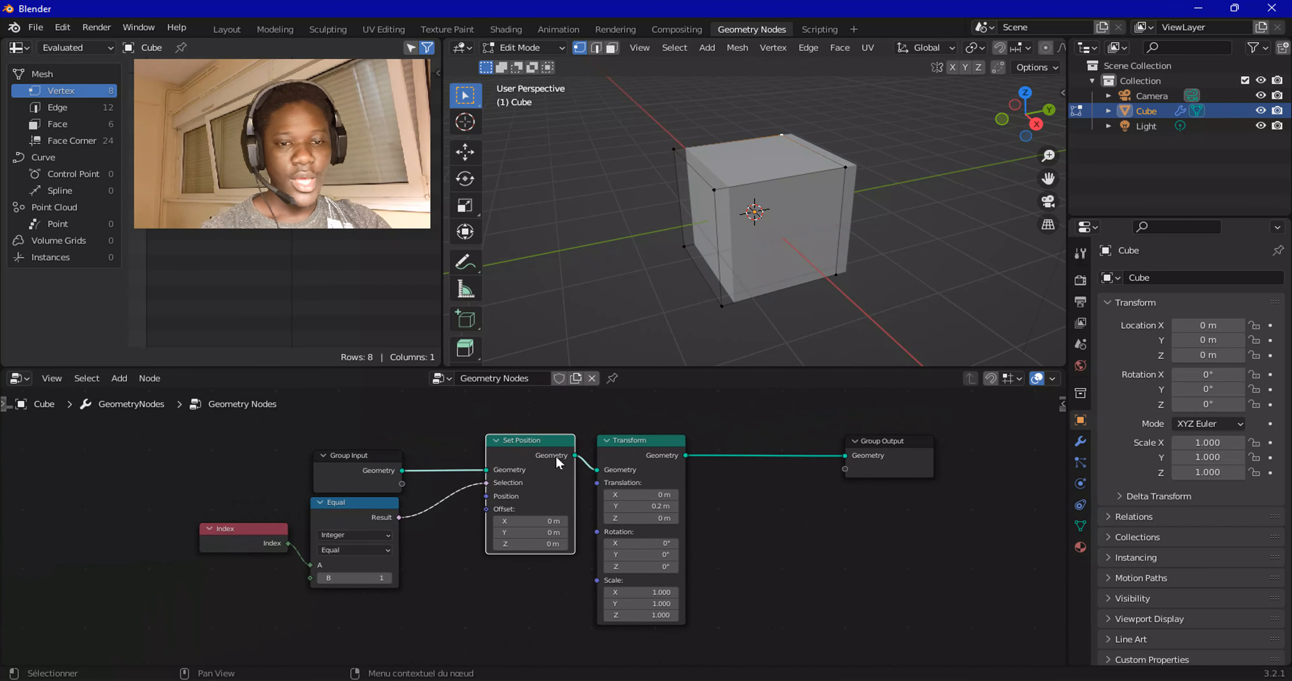
key(x)
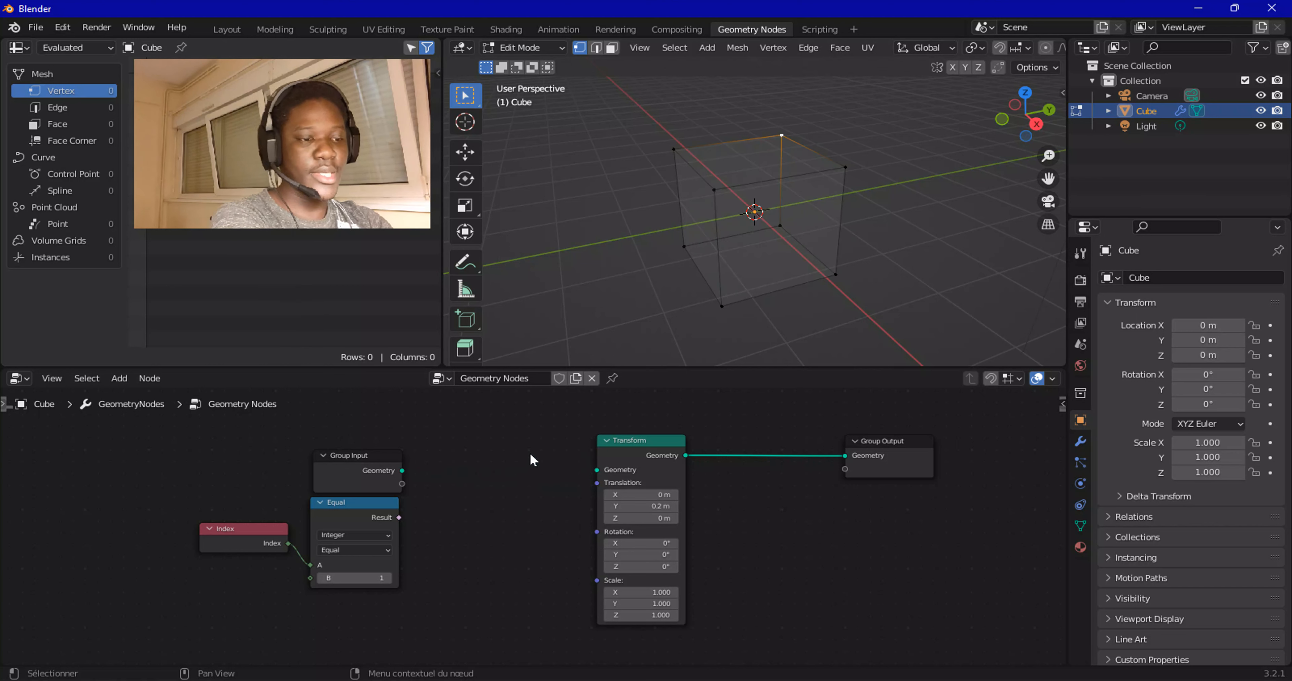
click(644, 461)
key(x)
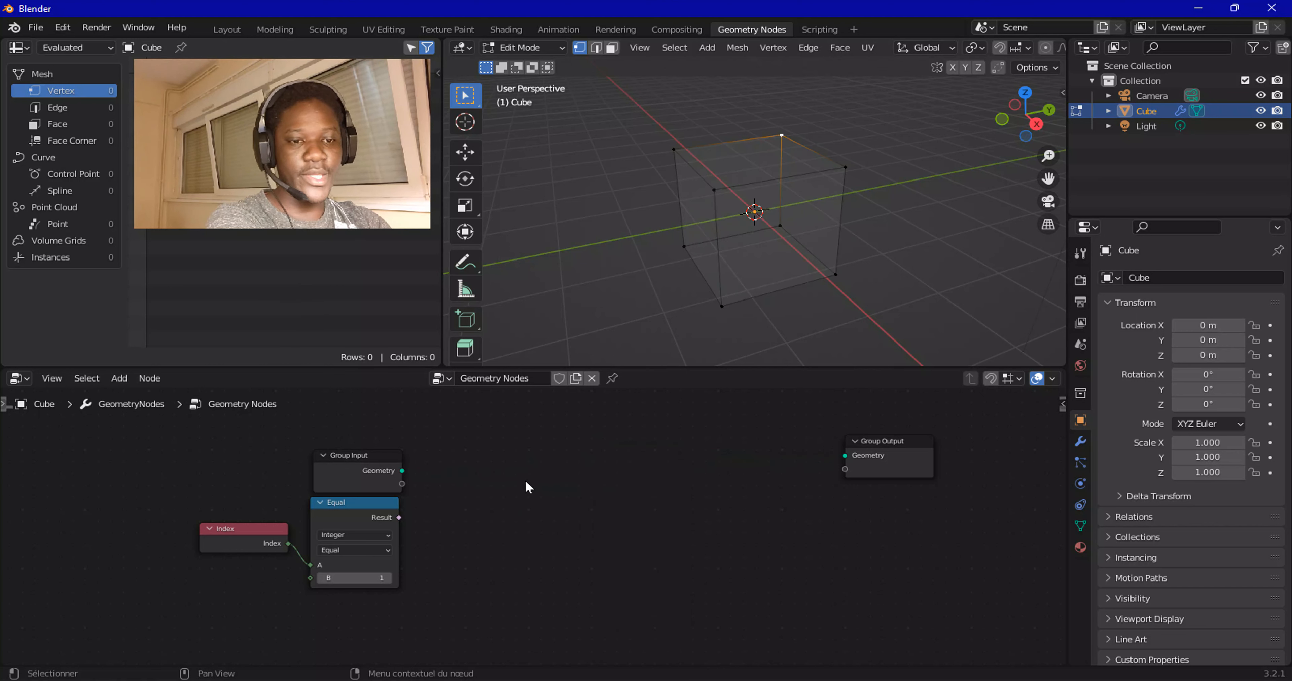
Add a Delete Geometry node and place it between Group Input and Group Output without linking it.
click(119, 378)
mouse_move(159, 286)
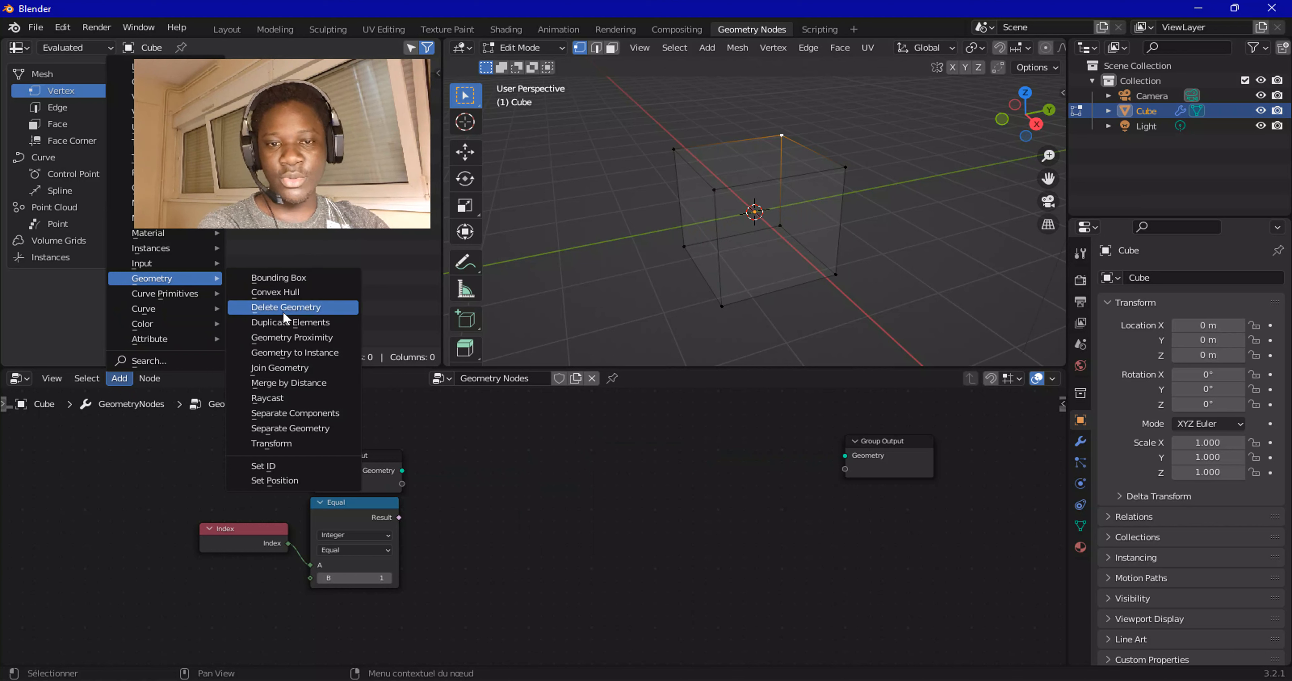
click(278, 309)
click(507, 444)
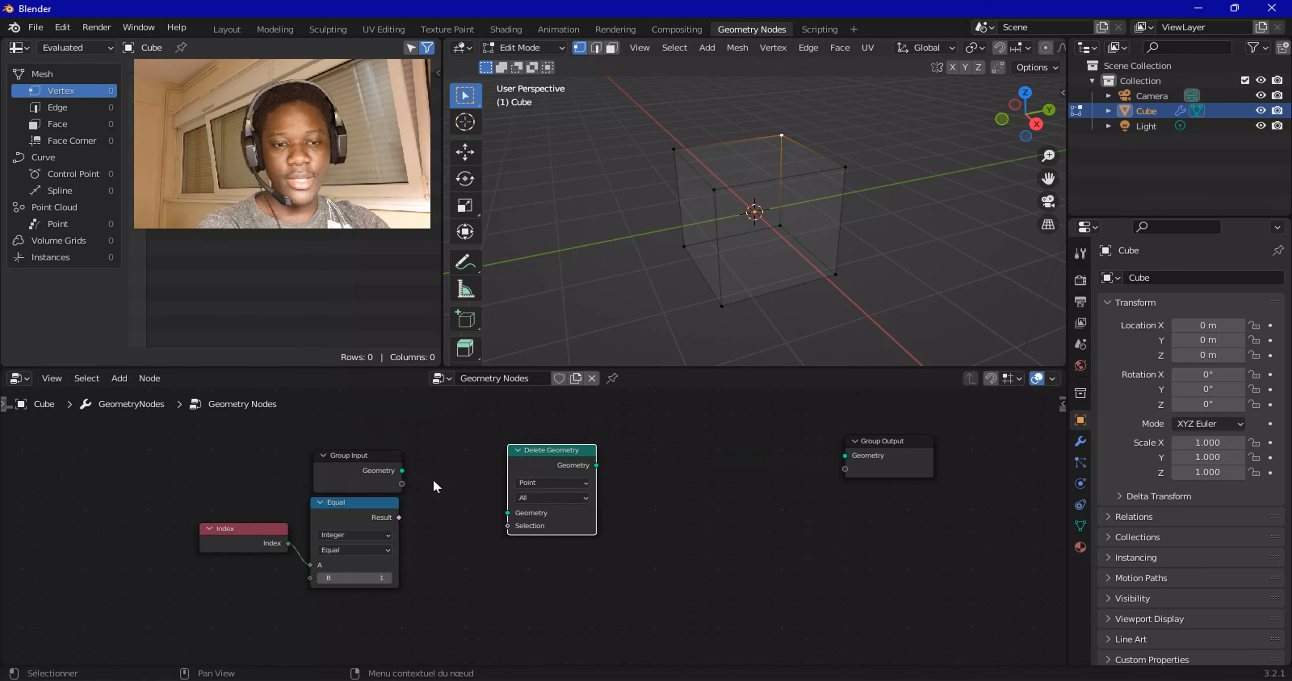
Link the Group Input's Geometry through Delete Geometry to the Group Output, and move both group nodes closer to it.
drag(405, 471, 509, 513)
drag(596, 466, 652, 471)
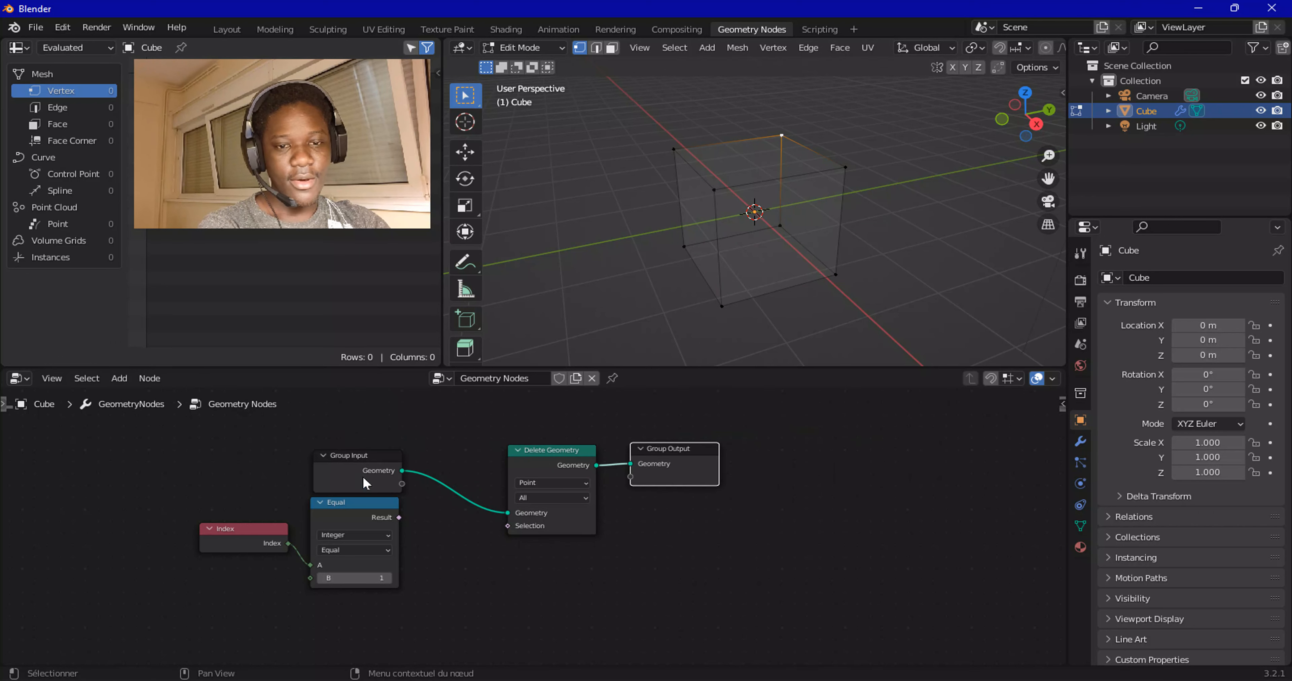
drag(370, 474, 441, 477)
scroll(469, 486, up, 2)
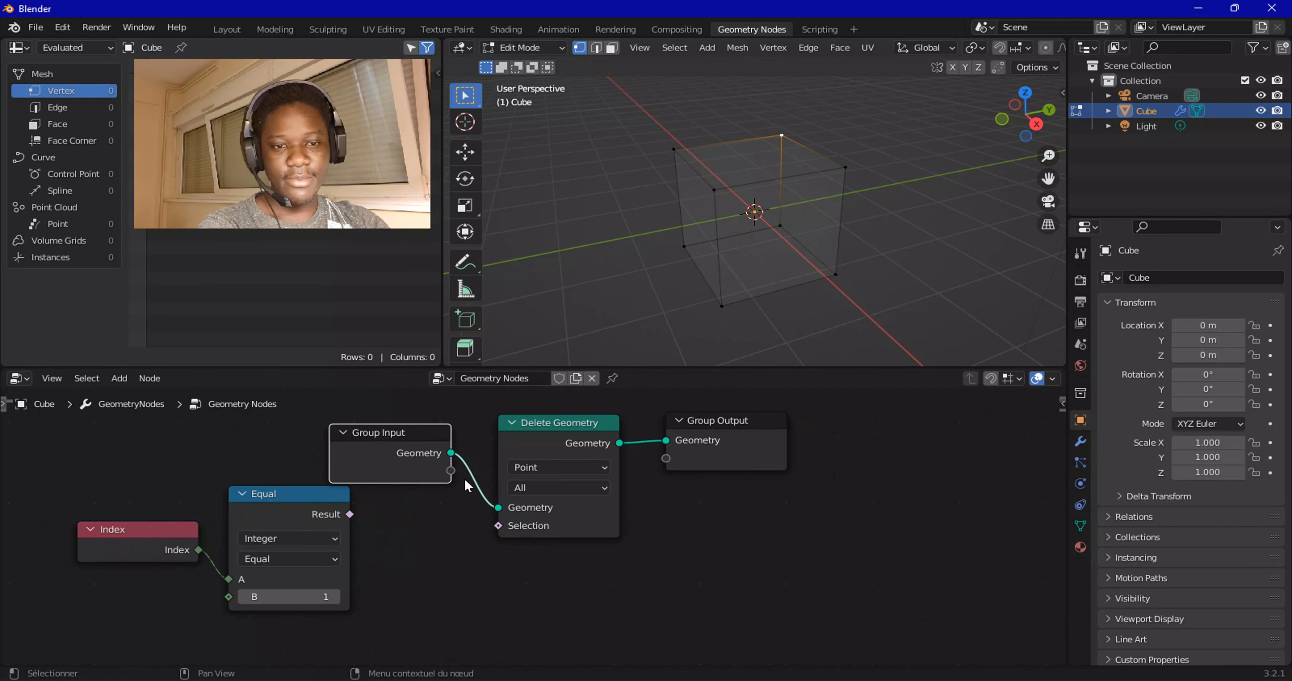
drag(498, 526, 431, 521)
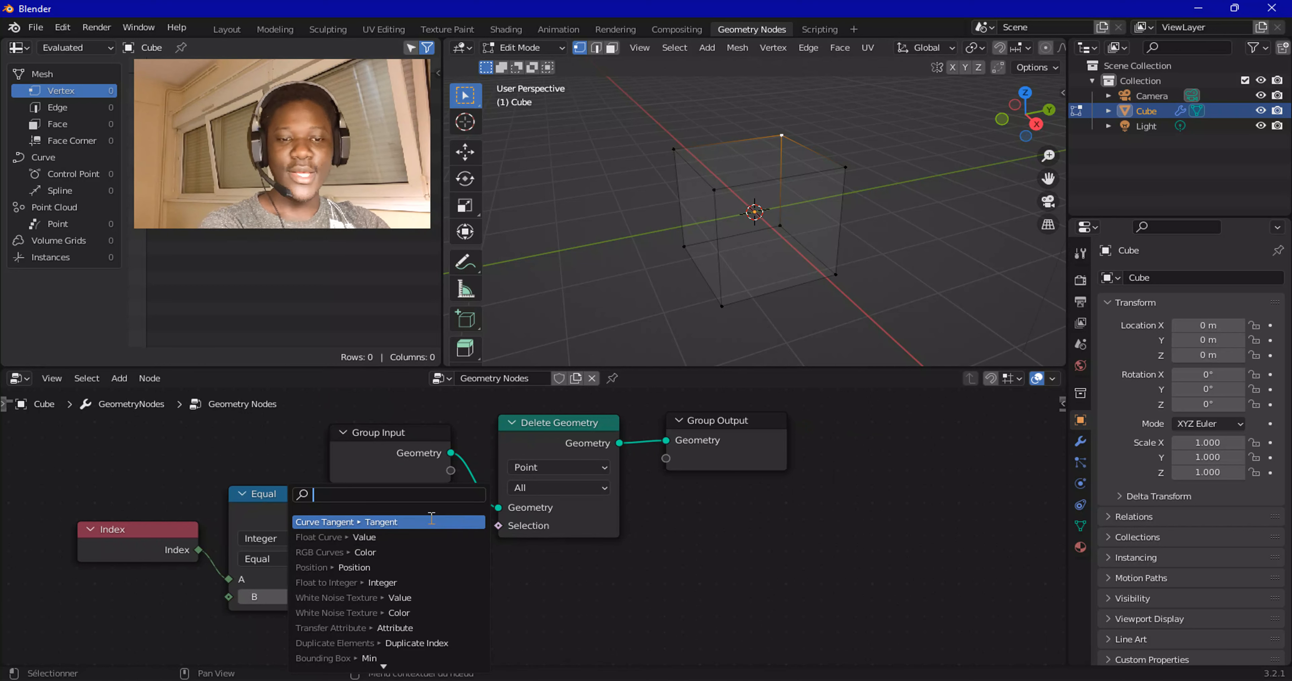
click(735, 540)
Deselect the cube's vertex, check the deleted geometry from the front in Object Mode, and return to Edit Mode.
click(578, 268)
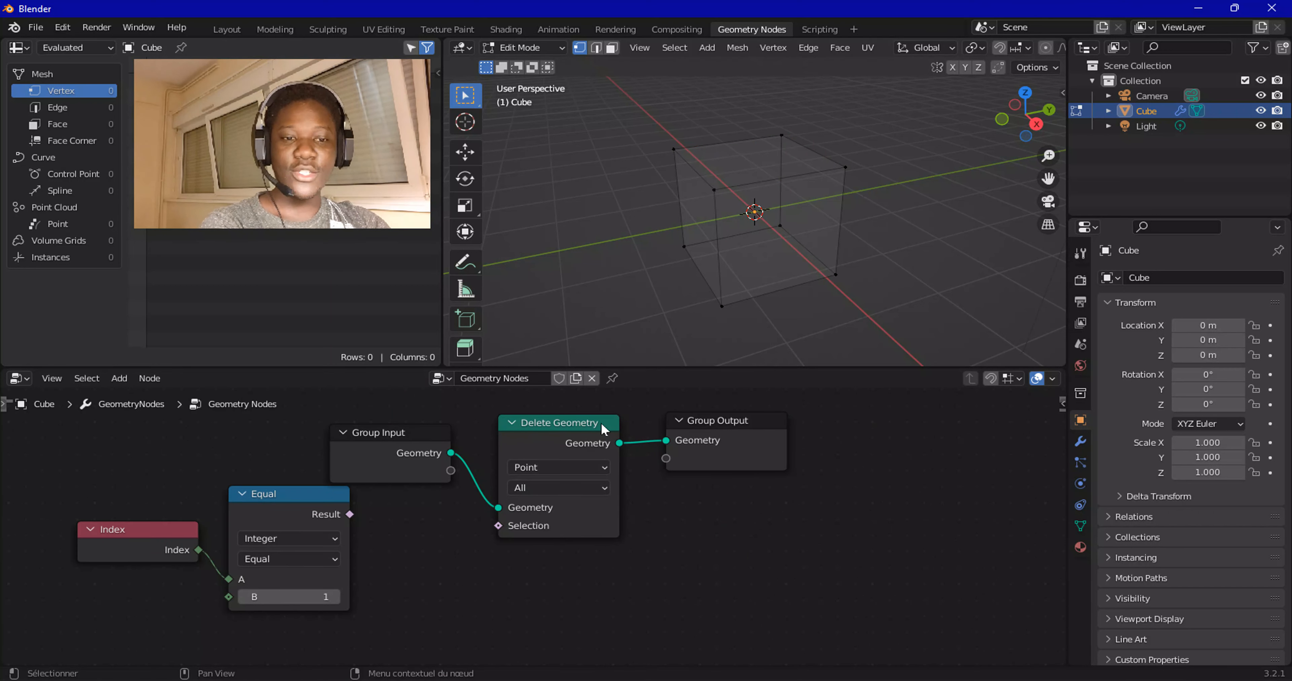
middle_drag(784, 243, 746, 236)
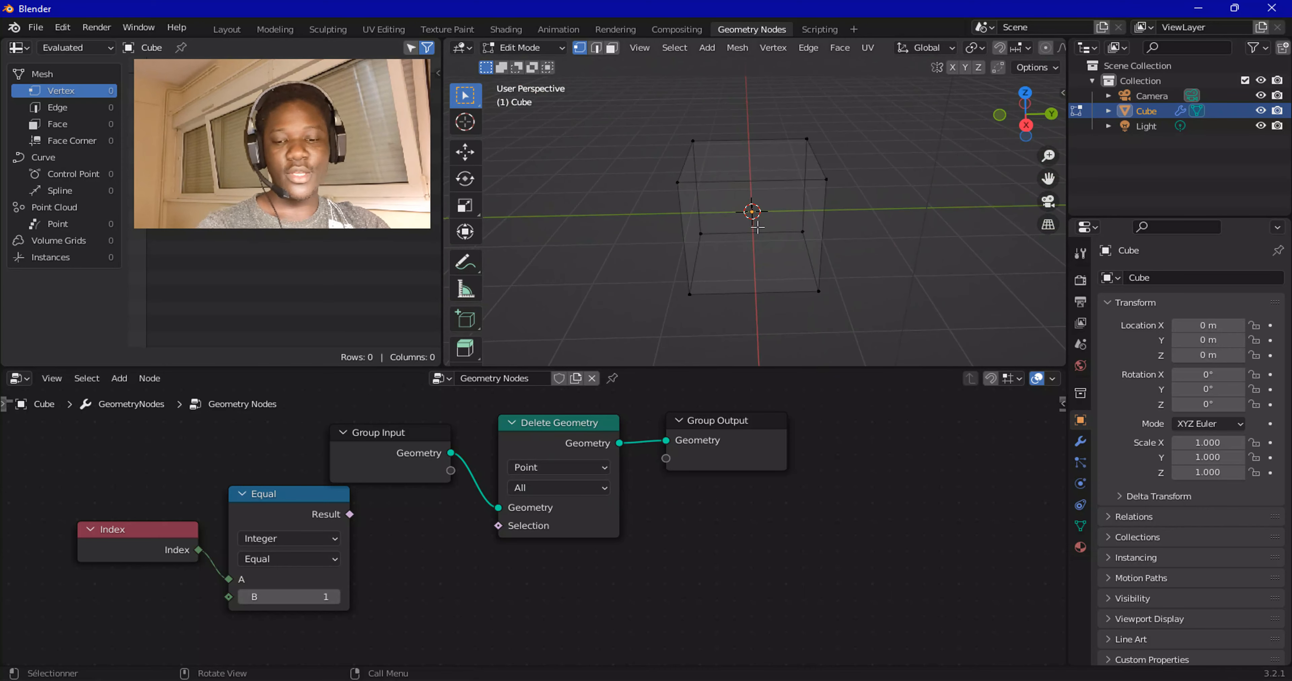
key(Tab)
key(Tab)
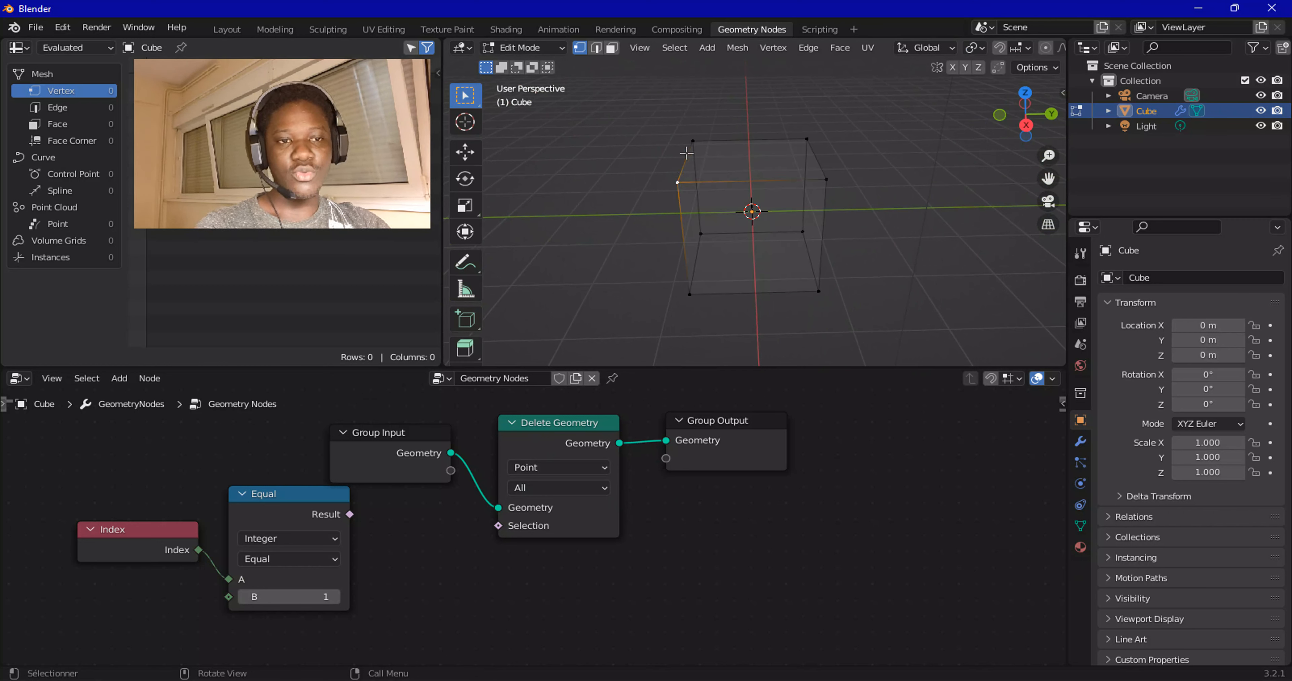
Inspect the cube's elements by selecting an upper vertex, the top and front faces, and an upper edge in their respective selection modes.
click(811, 150)
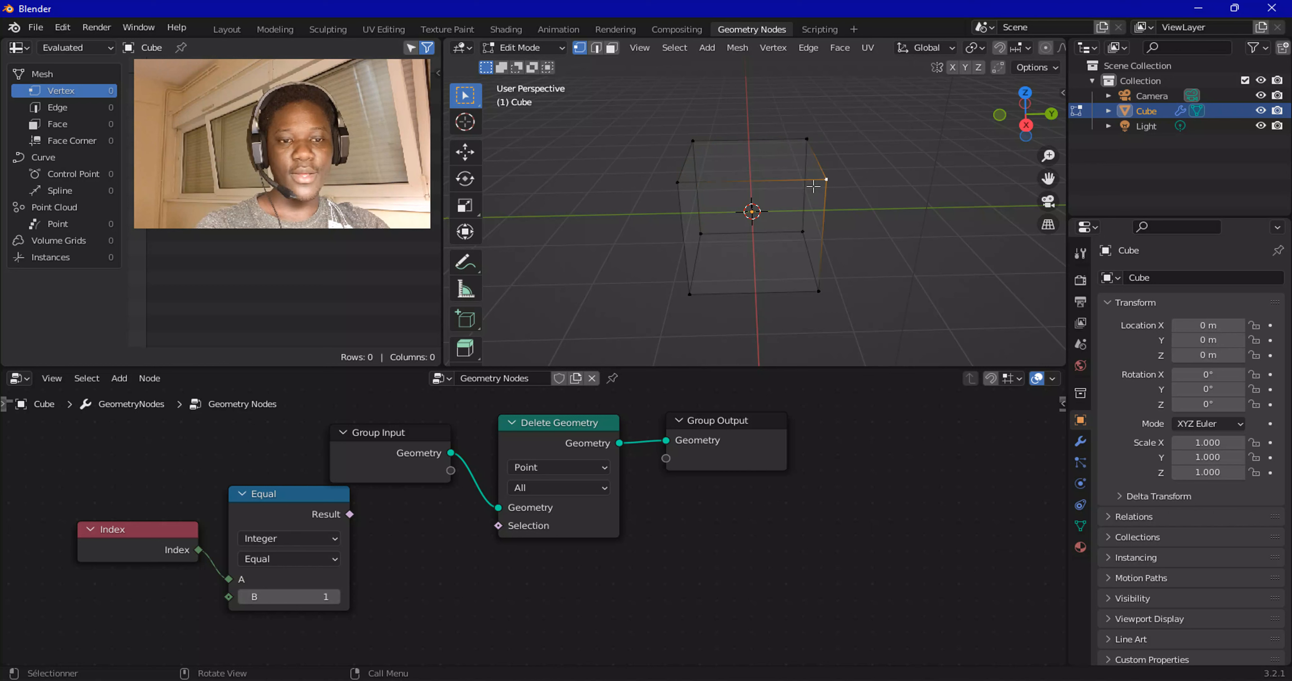
key(3)
click(769, 161)
click(767, 229)
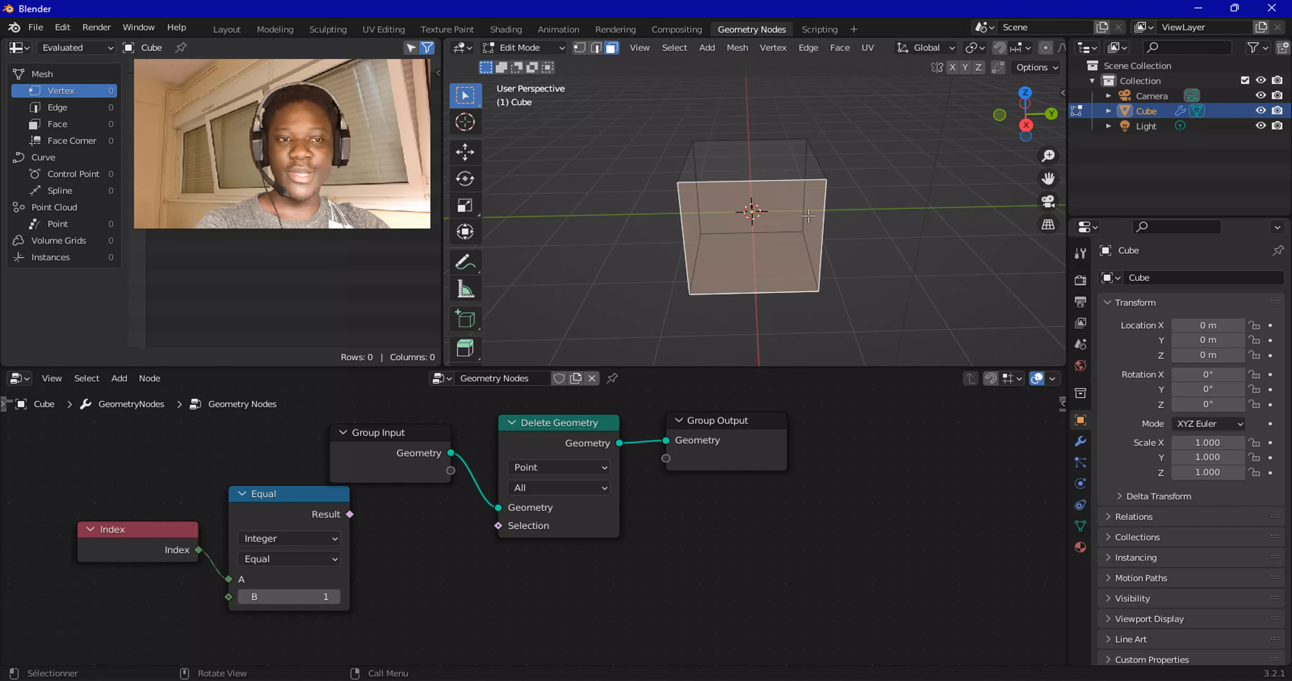
key(2)
key(alt+a)
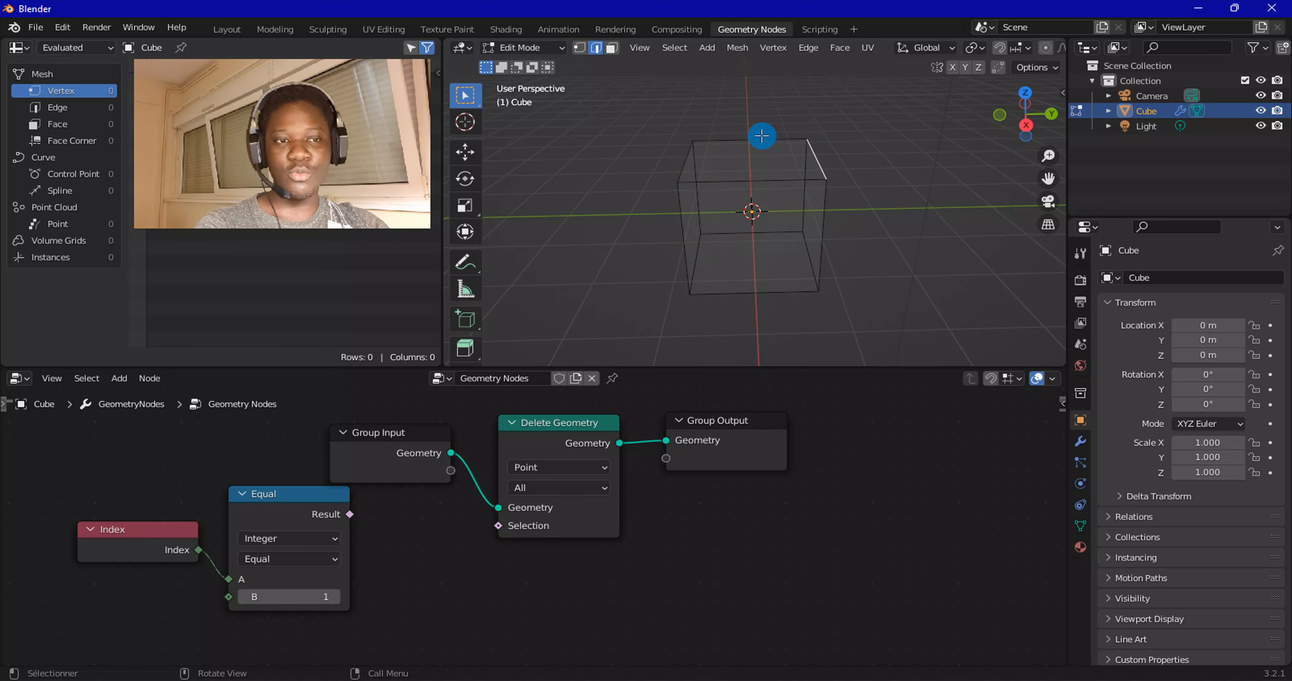
click(684, 161)
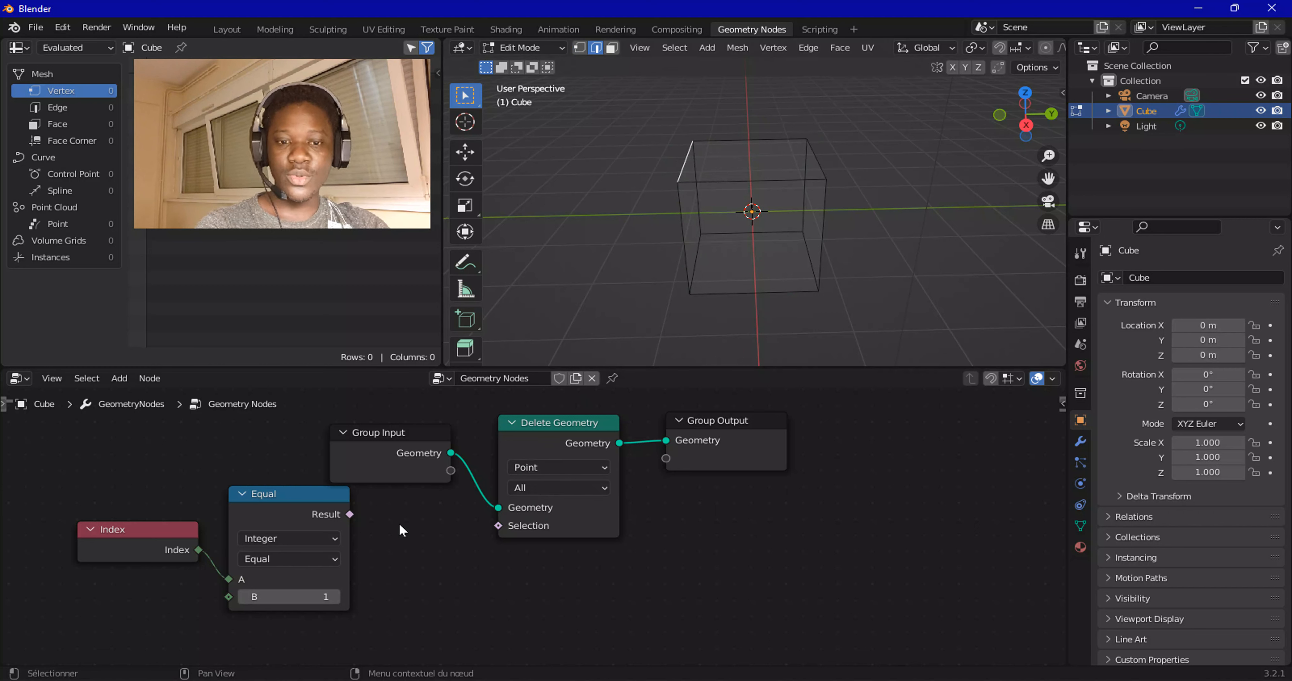
Link the Equal node's Result to the Delete Geometry Selection input and inspect the cube in Object Mode.
drag(350, 514, 498, 526)
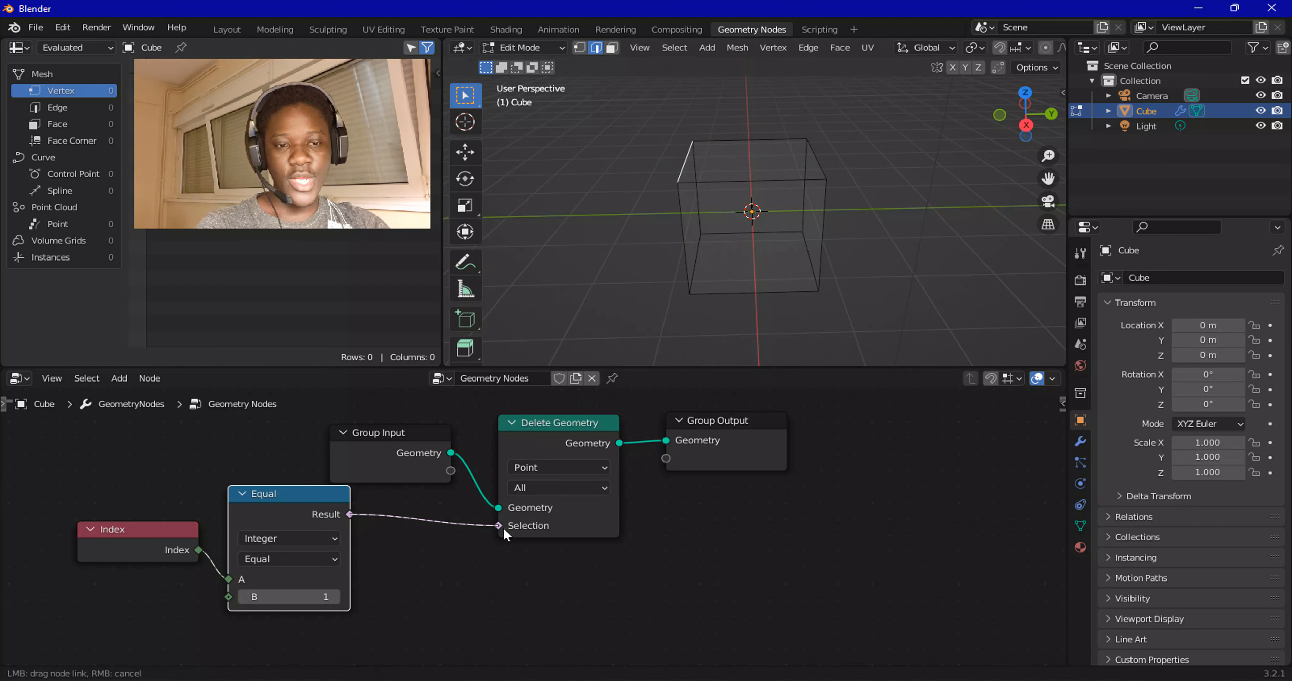
middle_drag(722, 326, 727, 261)
scroll(689, 280, down, 5)
key(Tab)
scroll(797, 266, up, 4)
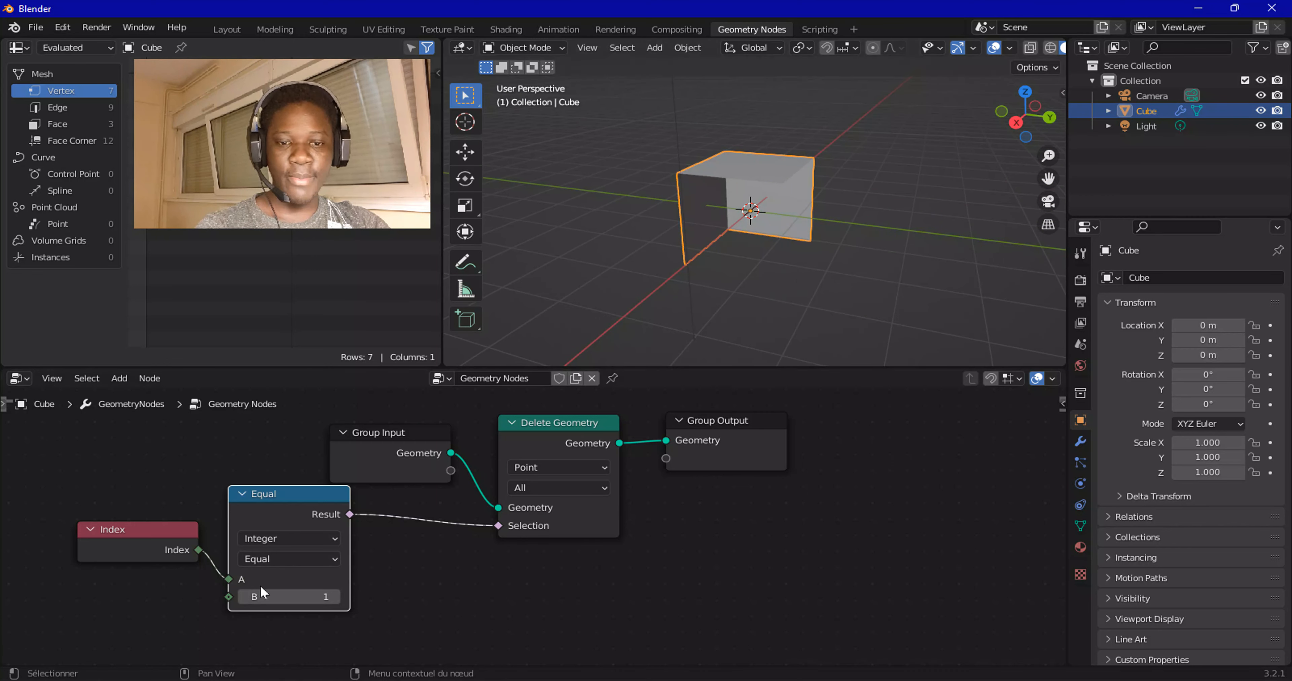
Set the Equal node's B value to 2 and compare the result with the original cube in Edit Mode, returning to Object Mode.
click(333, 596)
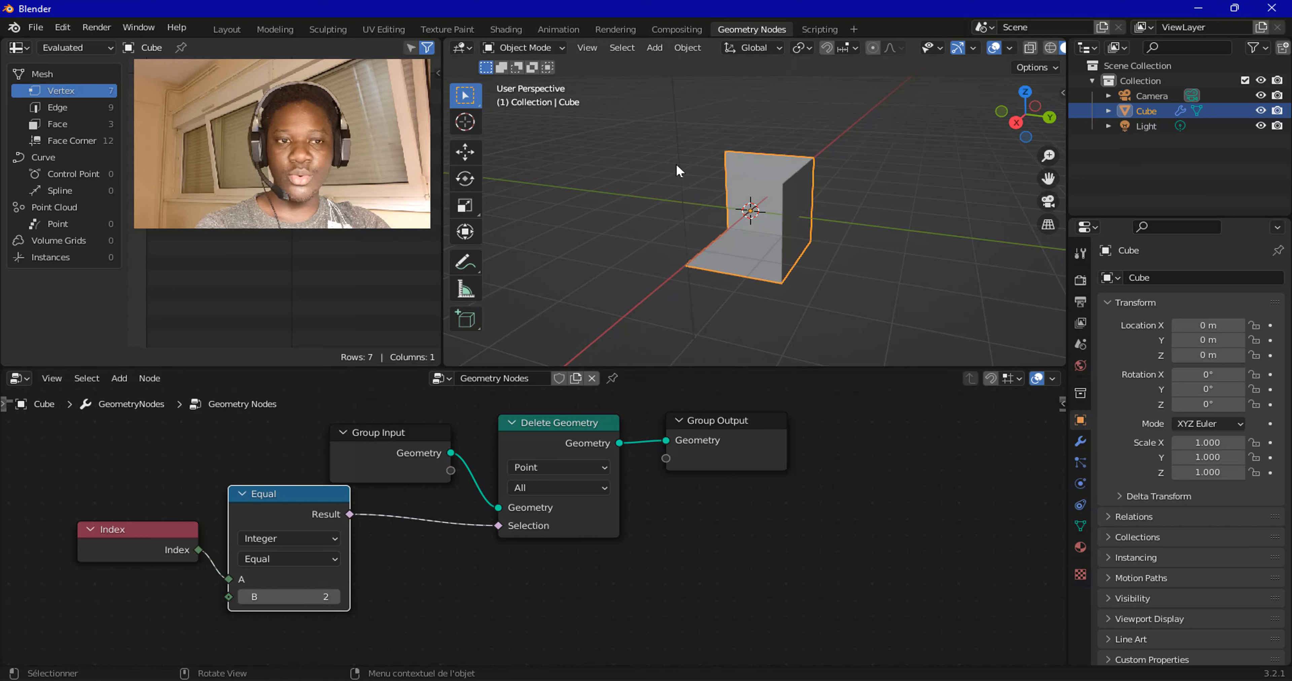
key(Tab)
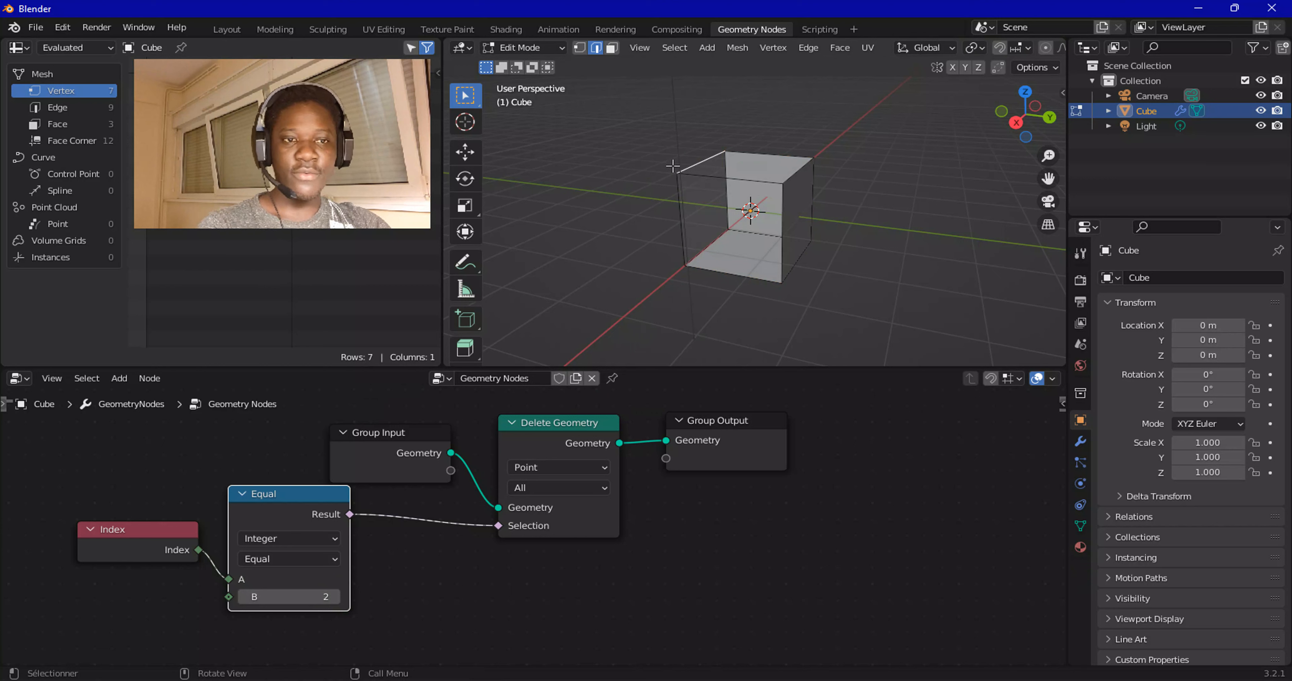
key(Tab)
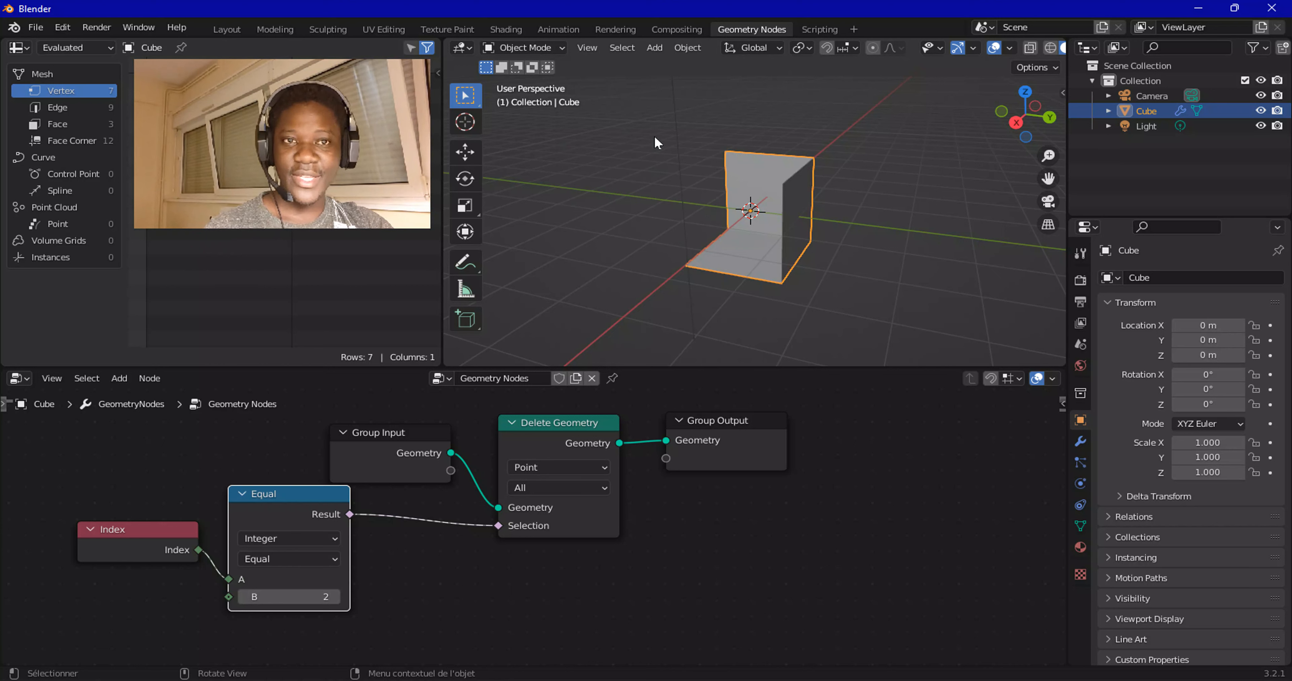
Move the Group Input node directly above the Equal node, away from Delete Geometry.
scroll(491, 482, down, 1)
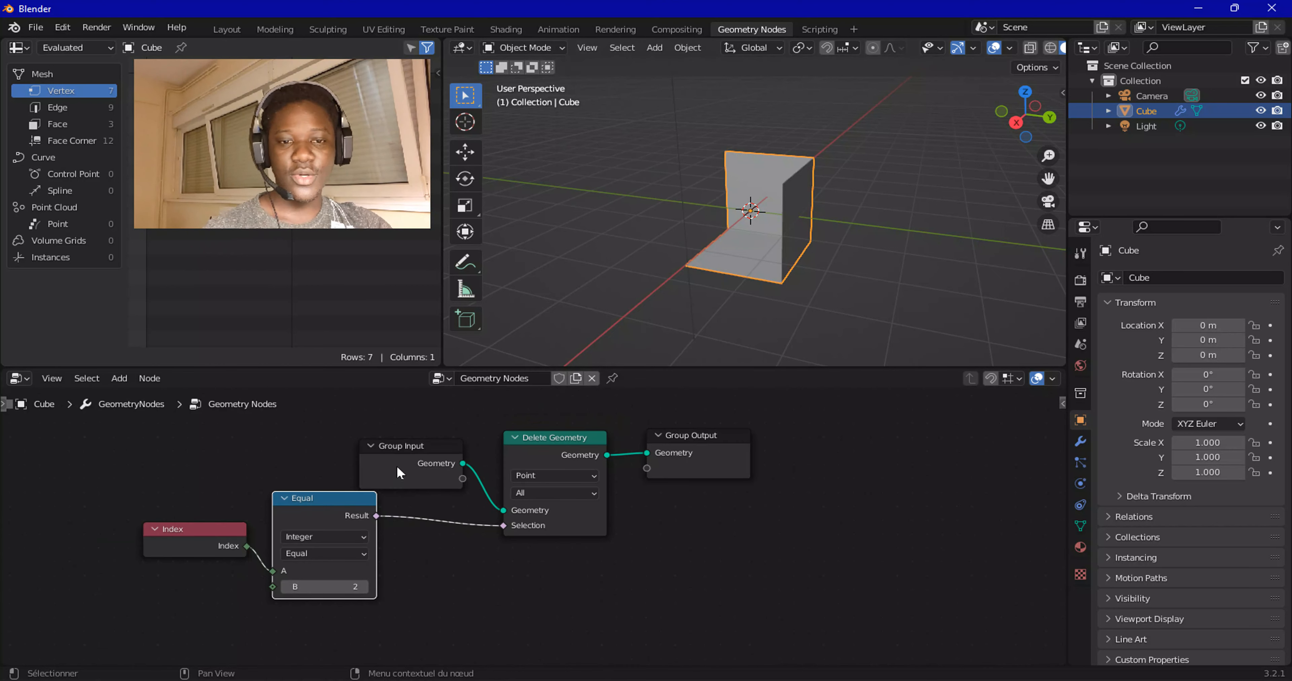
drag(396, 465, 311, 457)
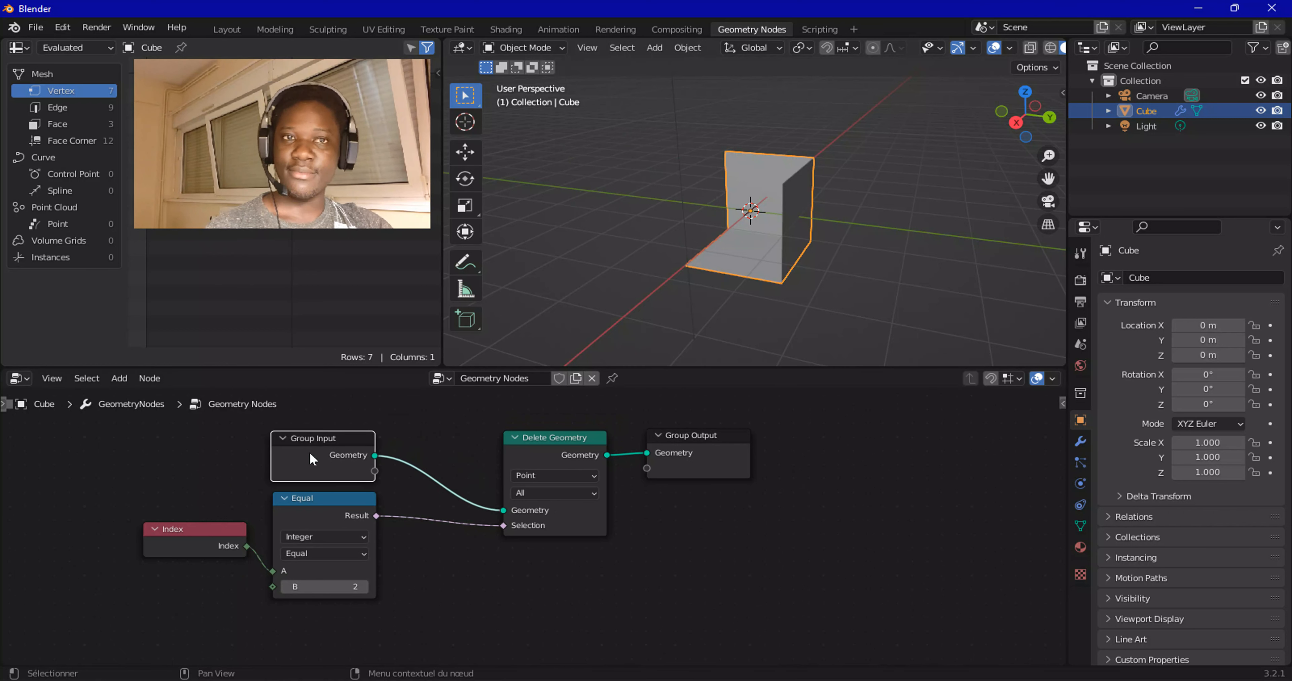